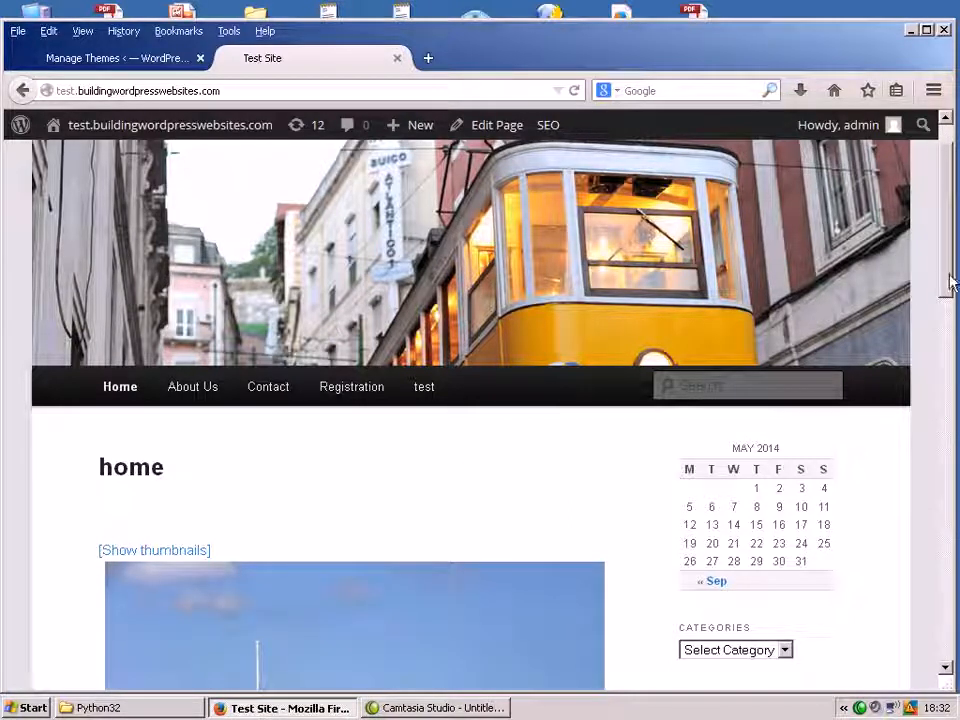
# Step: Create a navigation menu named "top" in the site's menu settings
pyautogui.click(162, 58)
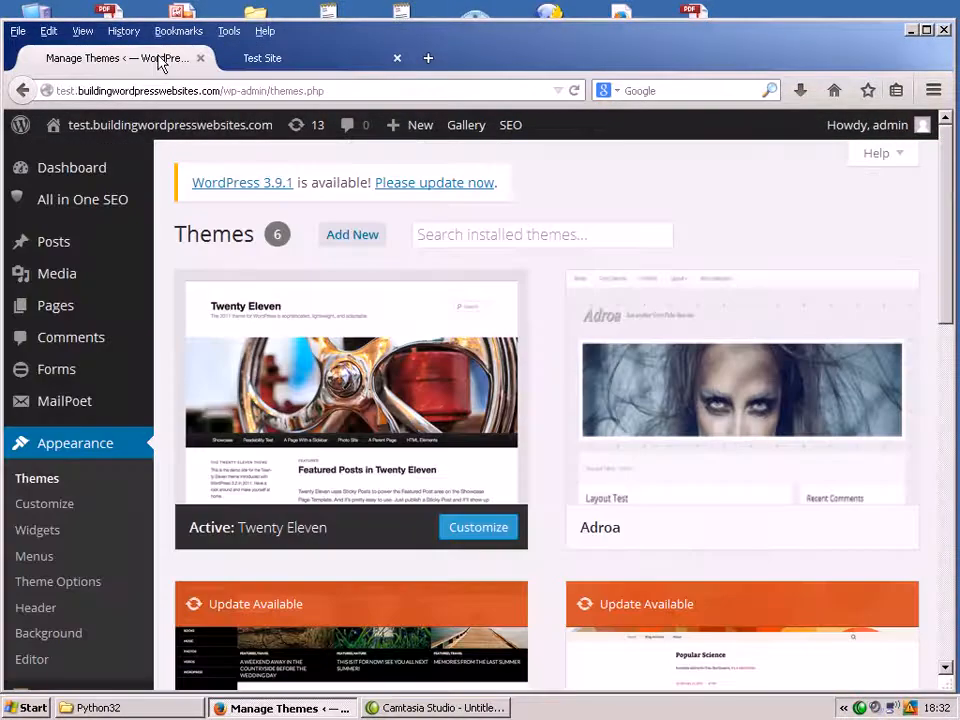
pyautogui.click(48, 563)
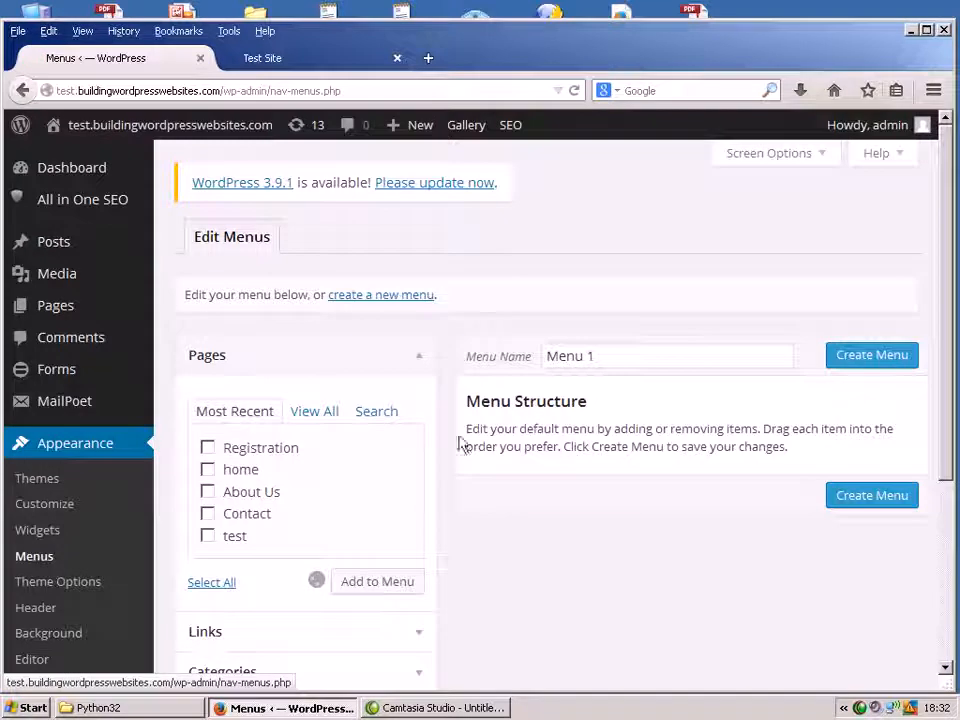
pyautogui.moveTo(604, 354); pyautogui.dragTo(541, 356)
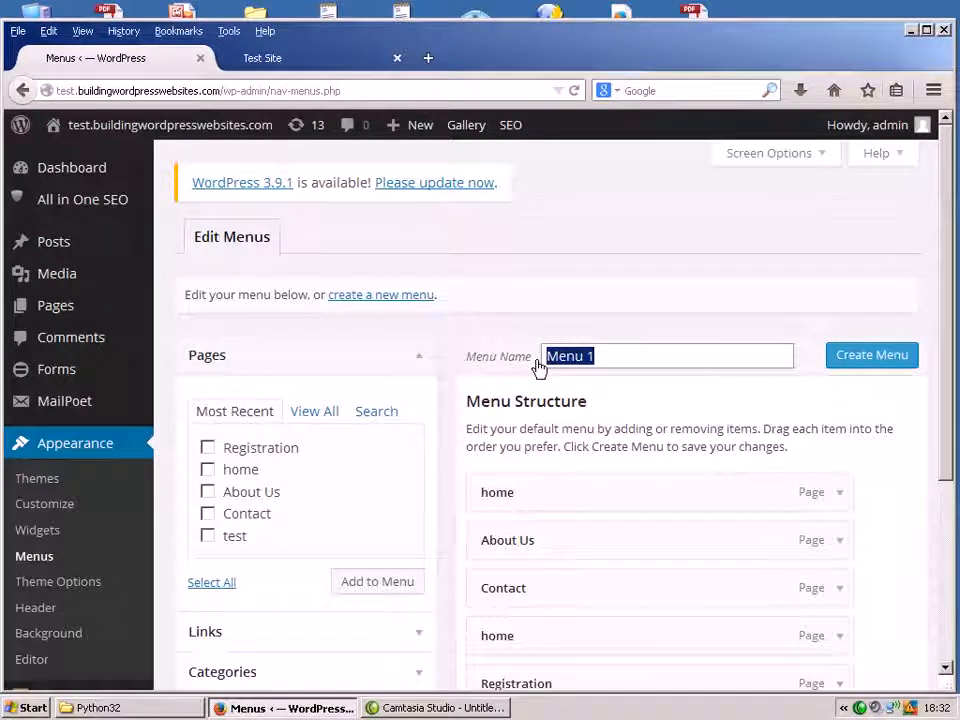
pyautogui.write('to')
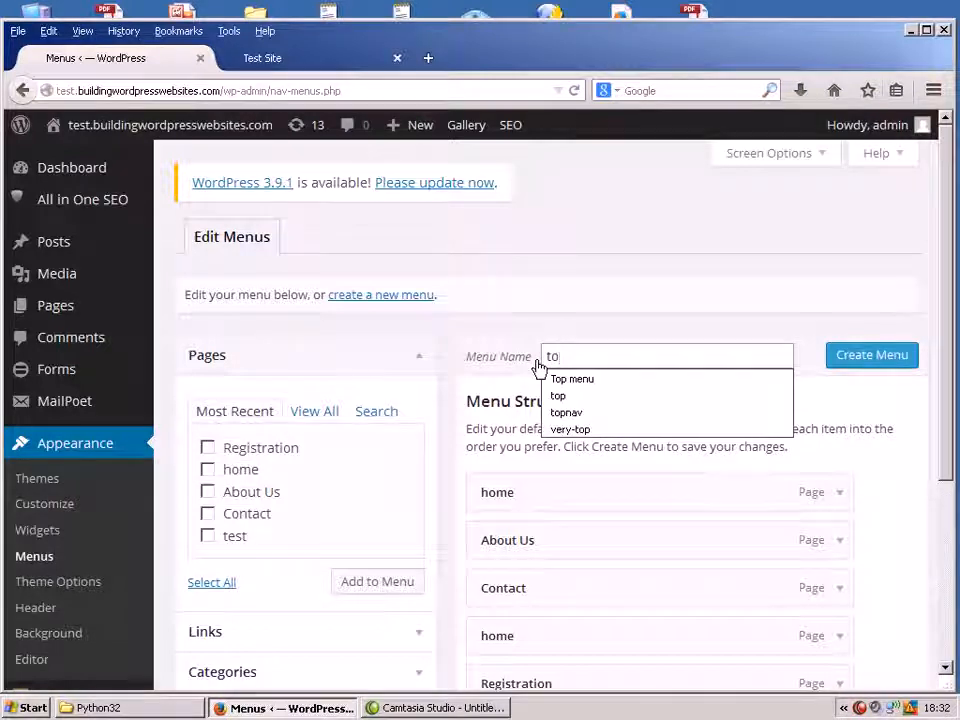
pyautogui.write('p')
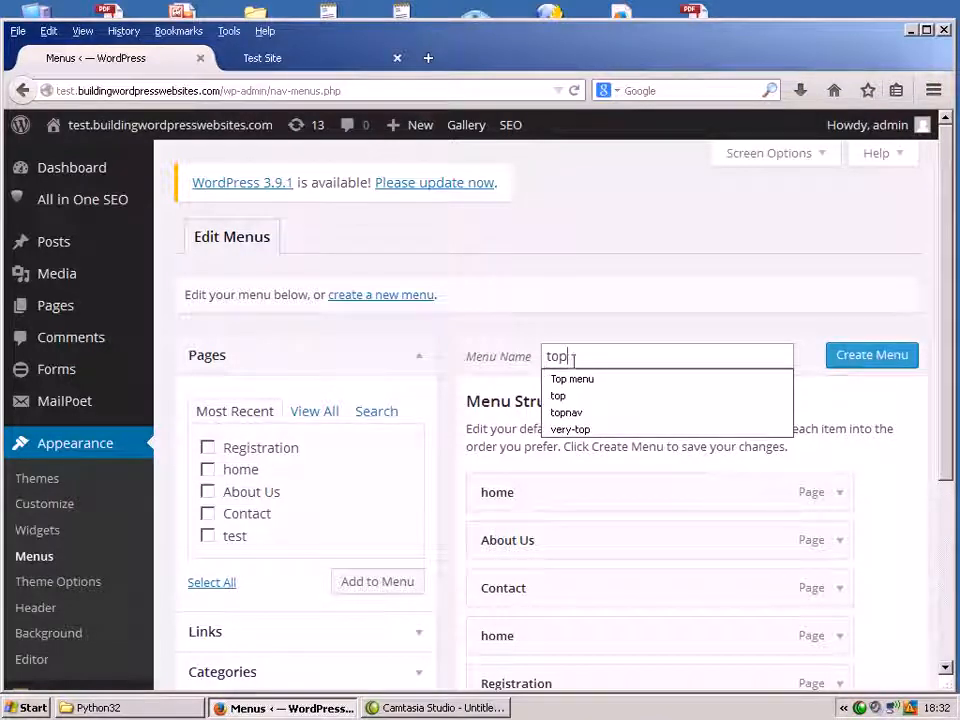
pyautogui.click(855, 357)
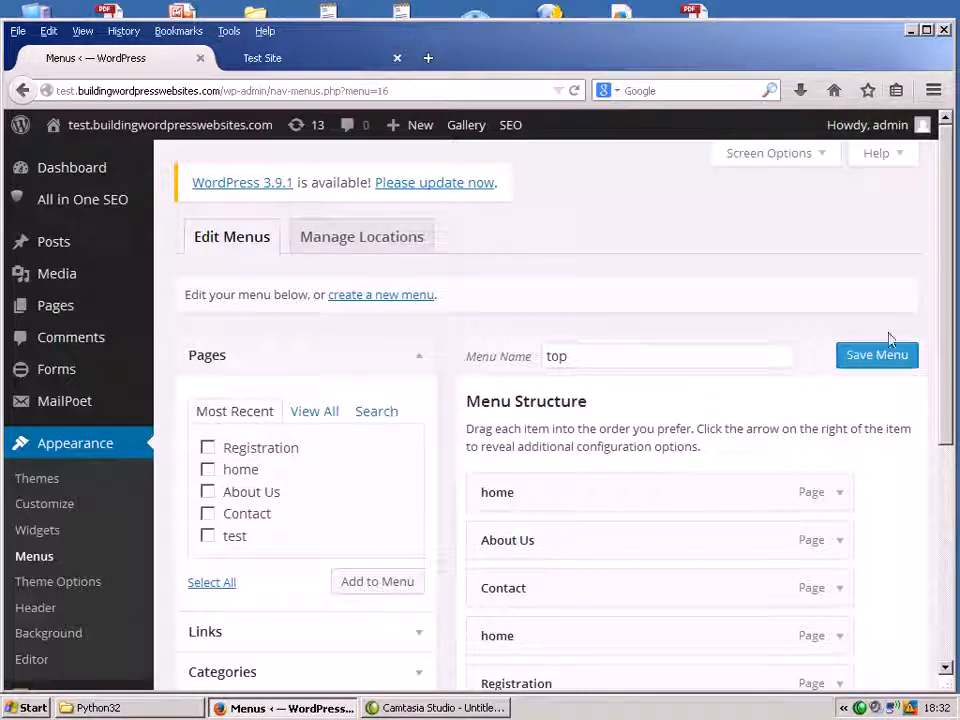
# Step: Remove the test page item from the structure of the top menu
pyautogui.moveTo(947, 315); pyautogui.dragTo(949, 491)
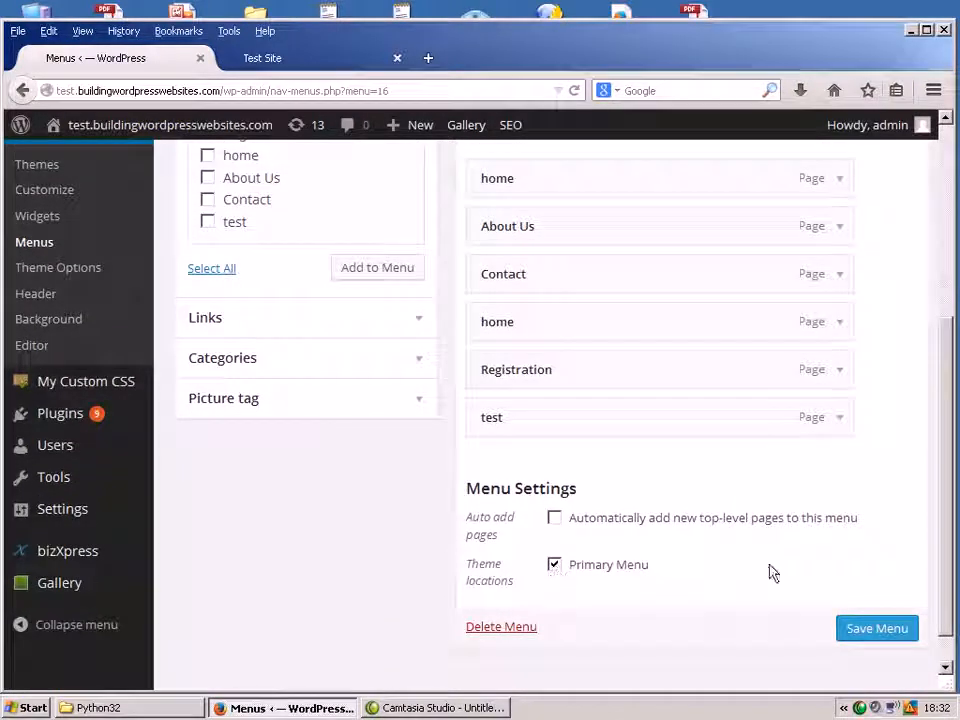
pyautogui.moveTo(947, 510); pyautogui.dragTo(950, 442)
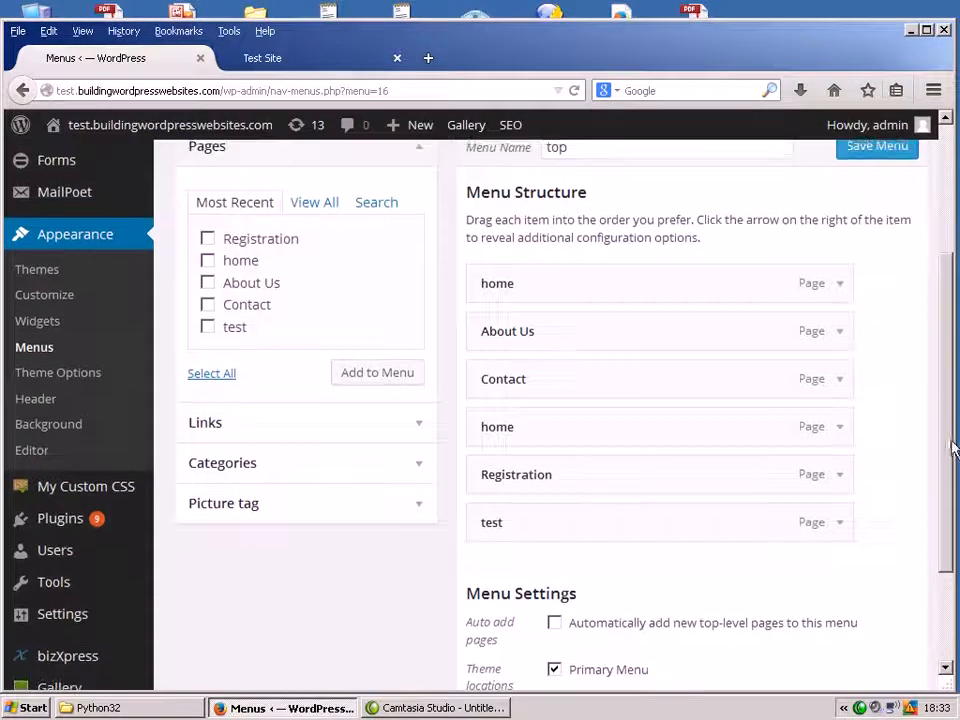
pyautogui.click(841, 526)
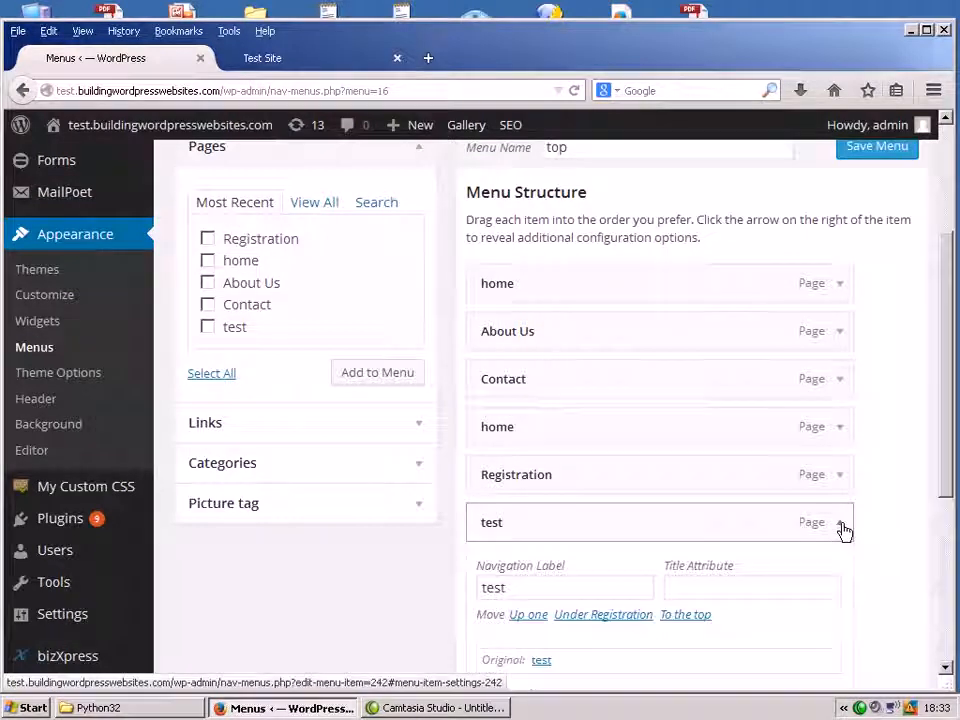
pyautogui.moveTo(943, 485); pyautogui.dragTo(943, 538)
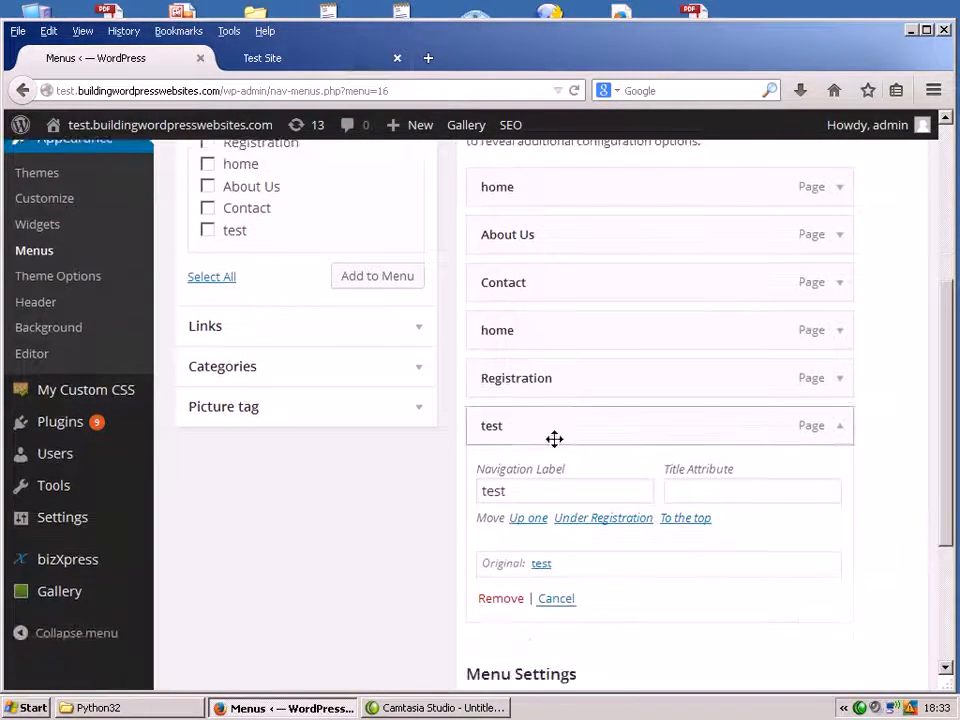
pyautogui.click(513, 603)
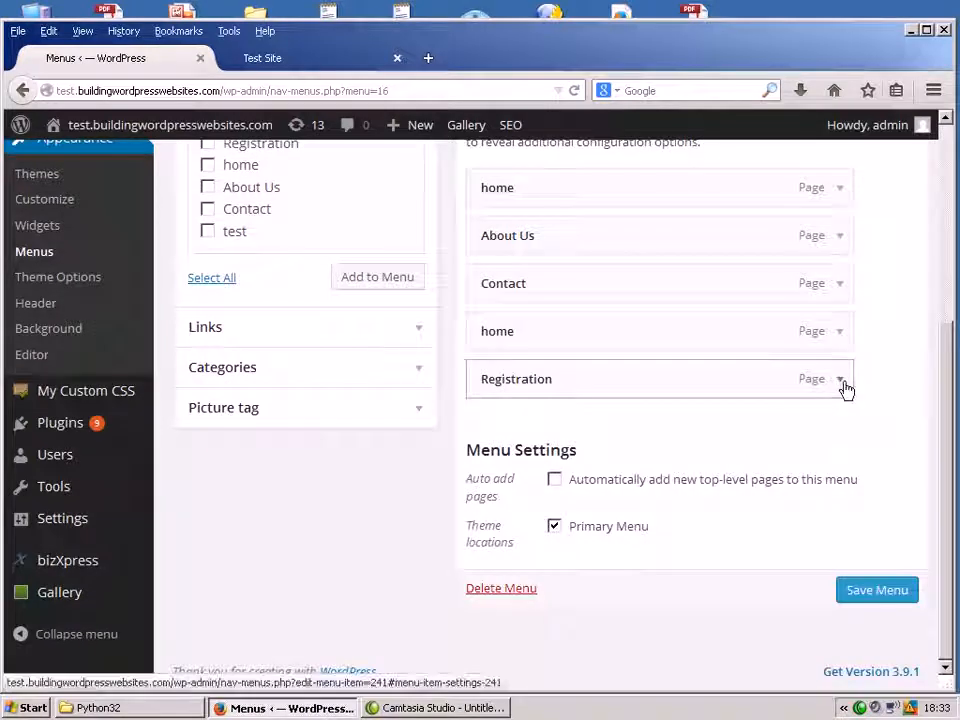
# Step: Remove the Registration item and the duplicate home item below Contact from the top menu
pyautogui.scroll(1, 844, 390)
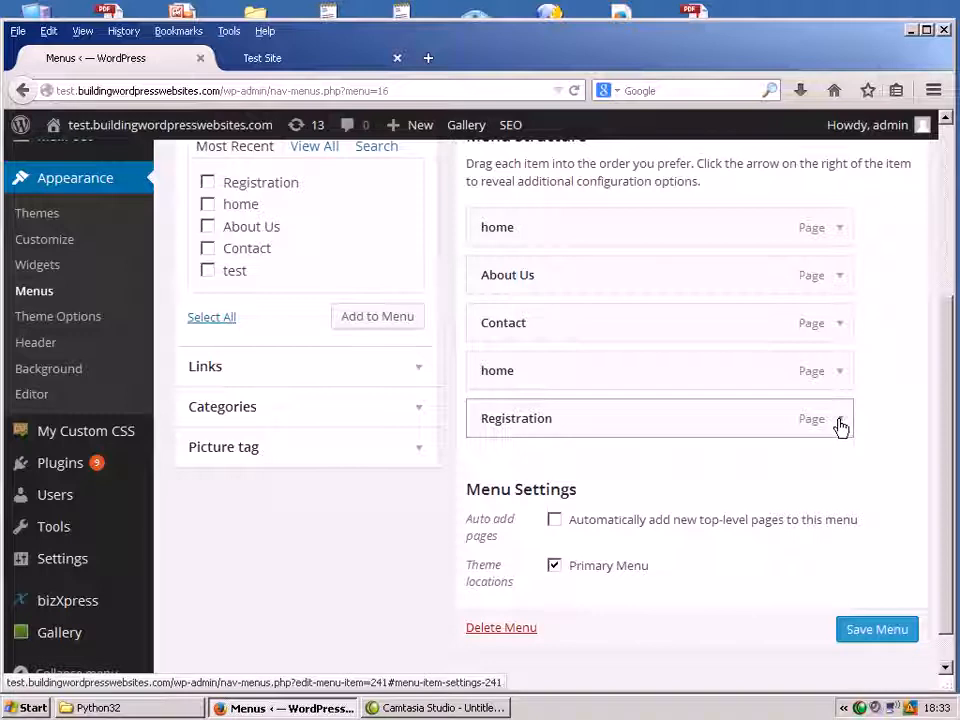
pyautogui.click(839, 421)
pyautogui.click(486, 594)
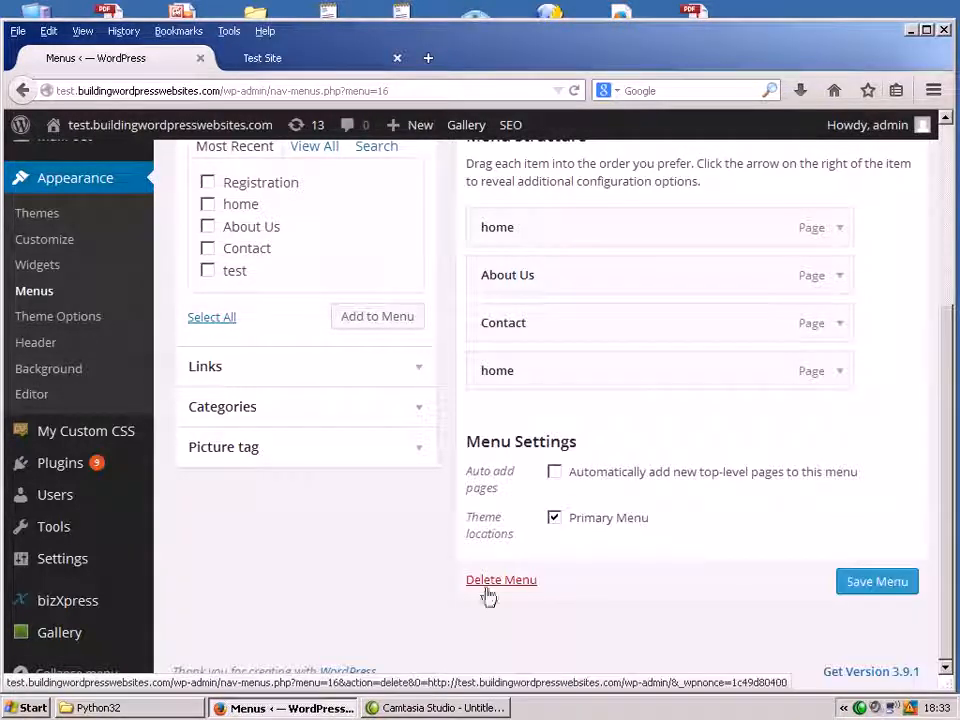
pyautogui.click(842, 373)
pyautogui.click(500, 544)
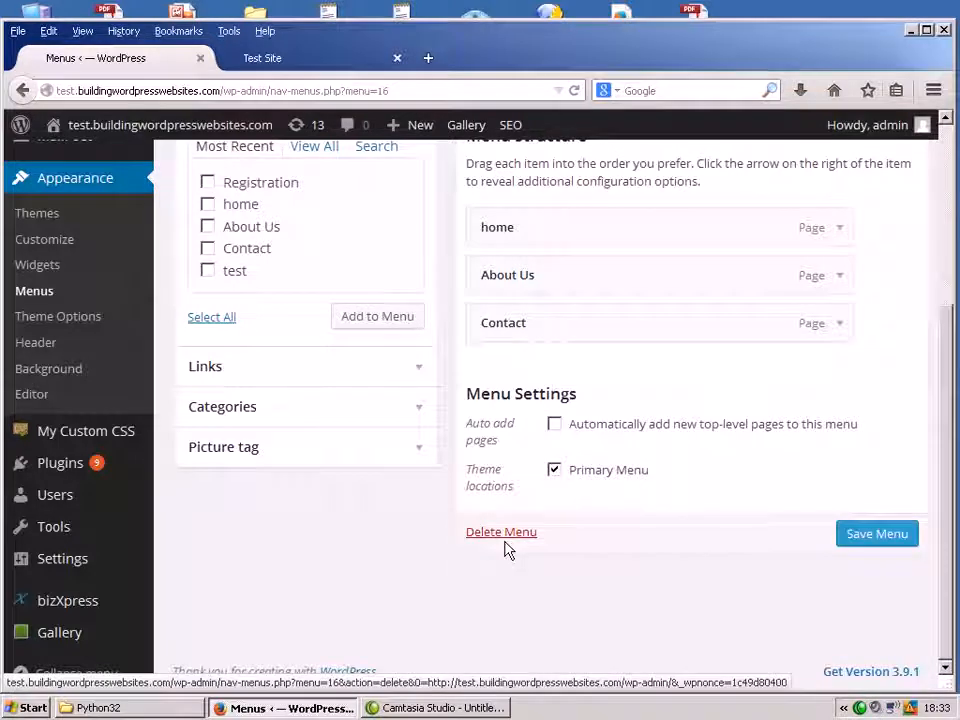
# Step: Save the top menu and reload the Test Site page to check its navigation bar
pyautogui.click(878, 533)
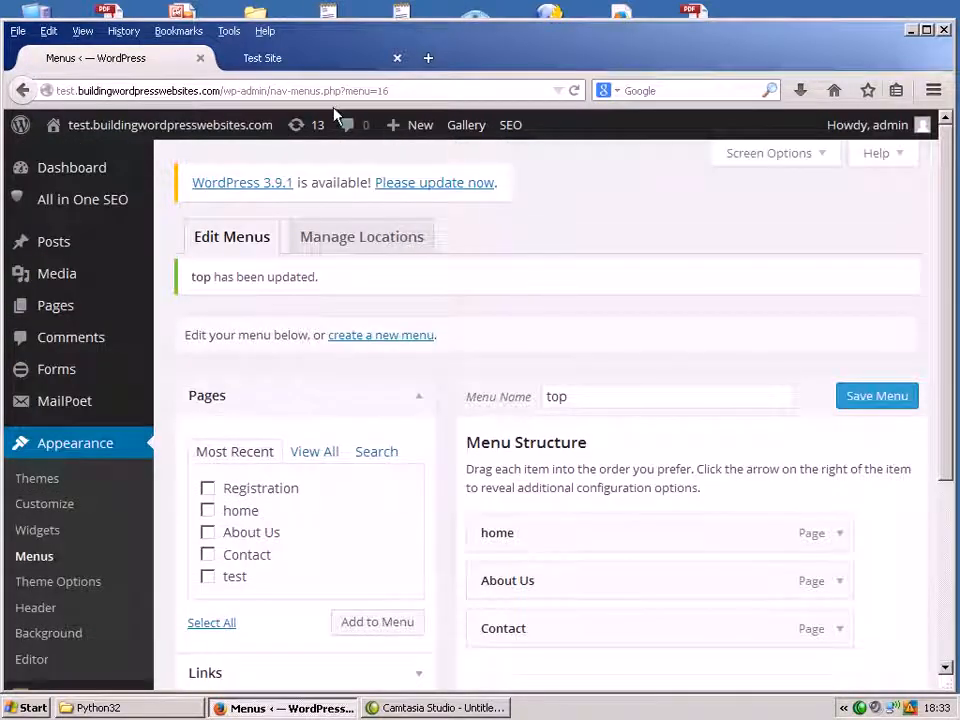
pyautogui.click(322, 62)
pyautogui.click(575, 91)
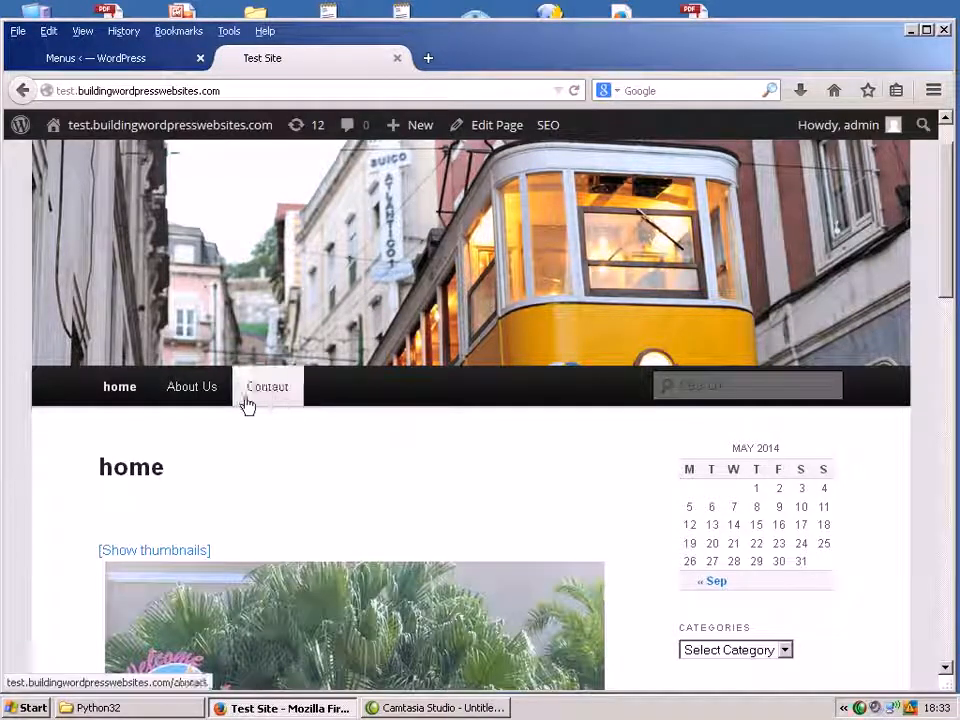
# Step: Return to the menu editor and add the Registration page to the top menu
pyautogui.click(150, 62)
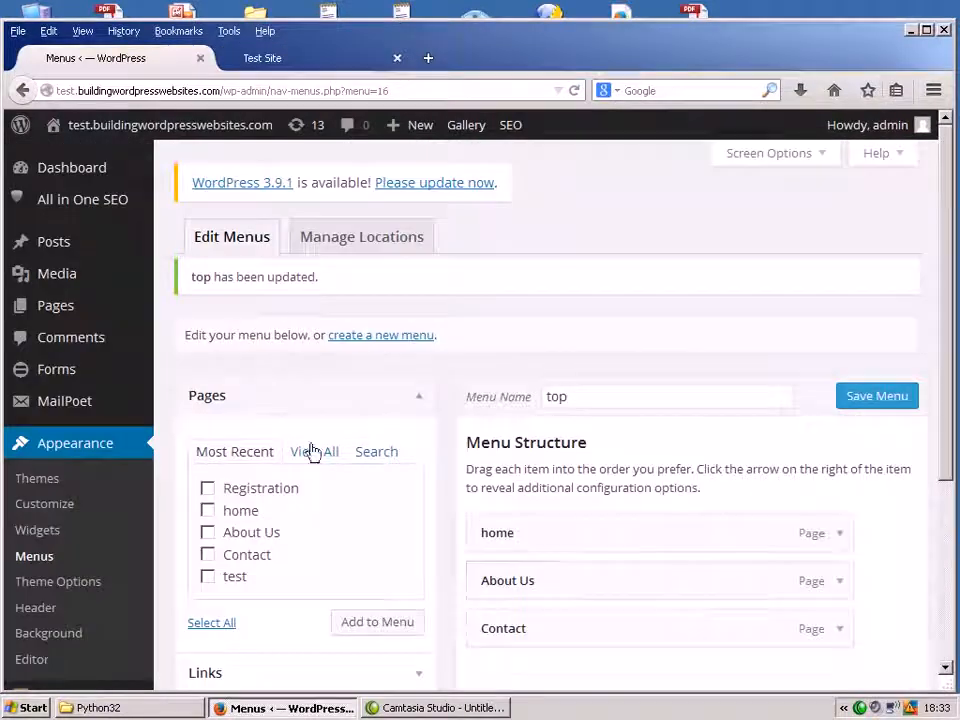
pyautogui.scroll(-1, 940, 432)
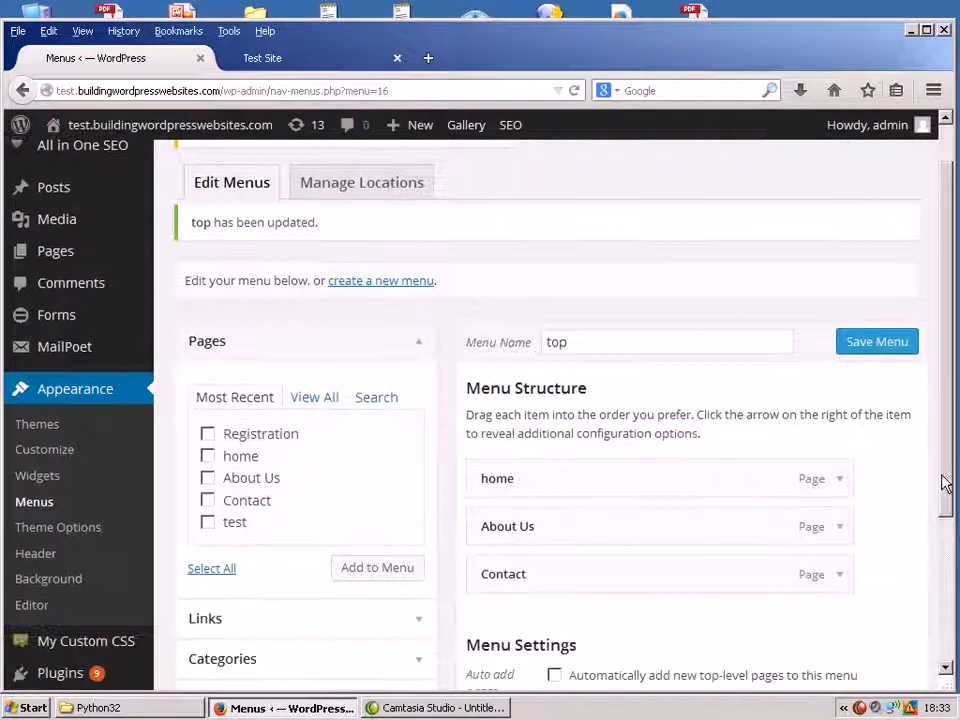
pyautogui.click(208, 434)
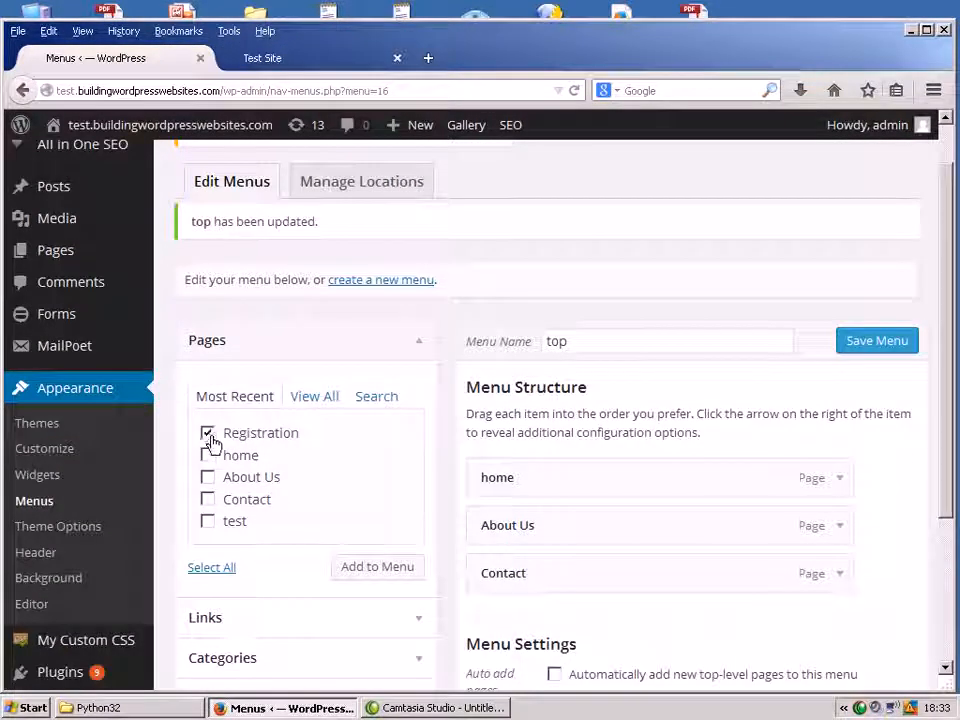
pyautogui.click(377, 568)
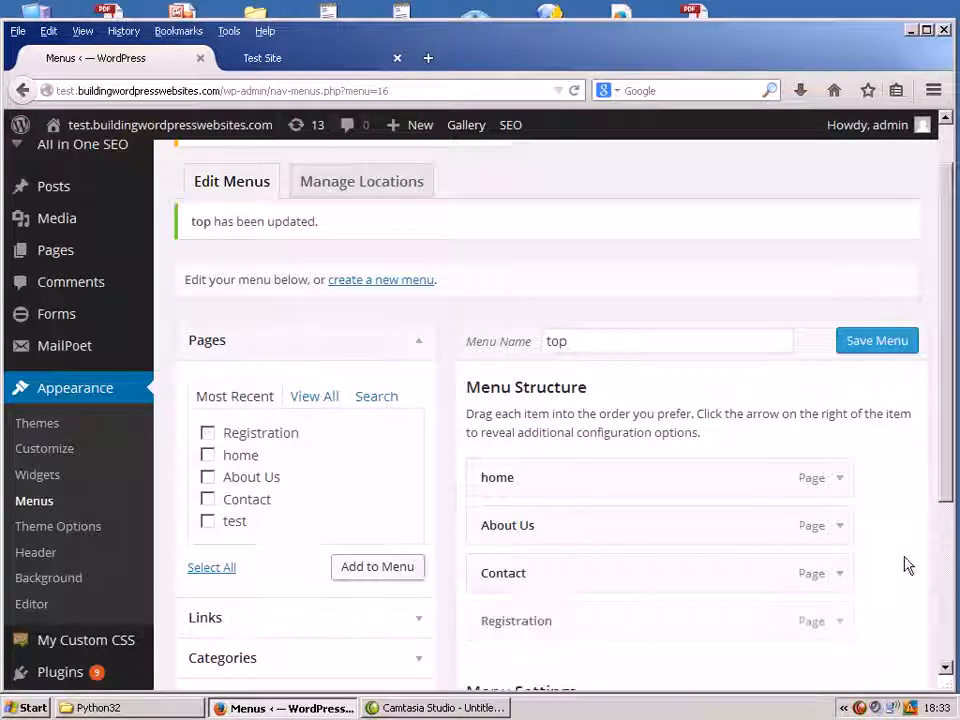
# Step: Move Registration directly below home and nest Contact as a sub item under About Us
pyautogui.scroll(-2, 945, 583)
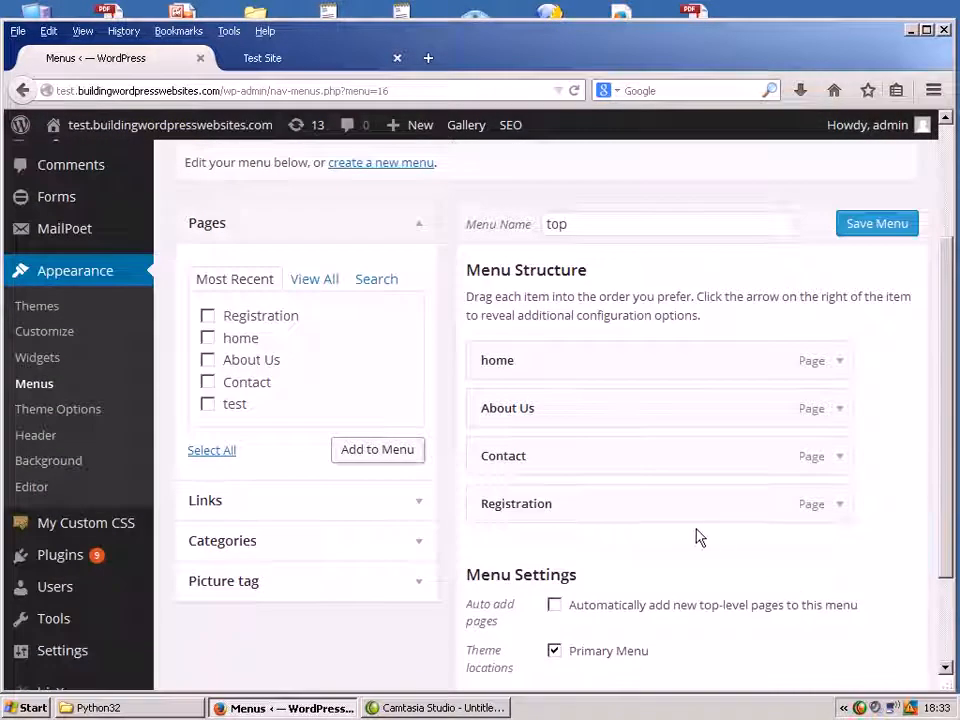
pyautogui.moveTo(684, 511); pyautogui.dragTo(684, 414)
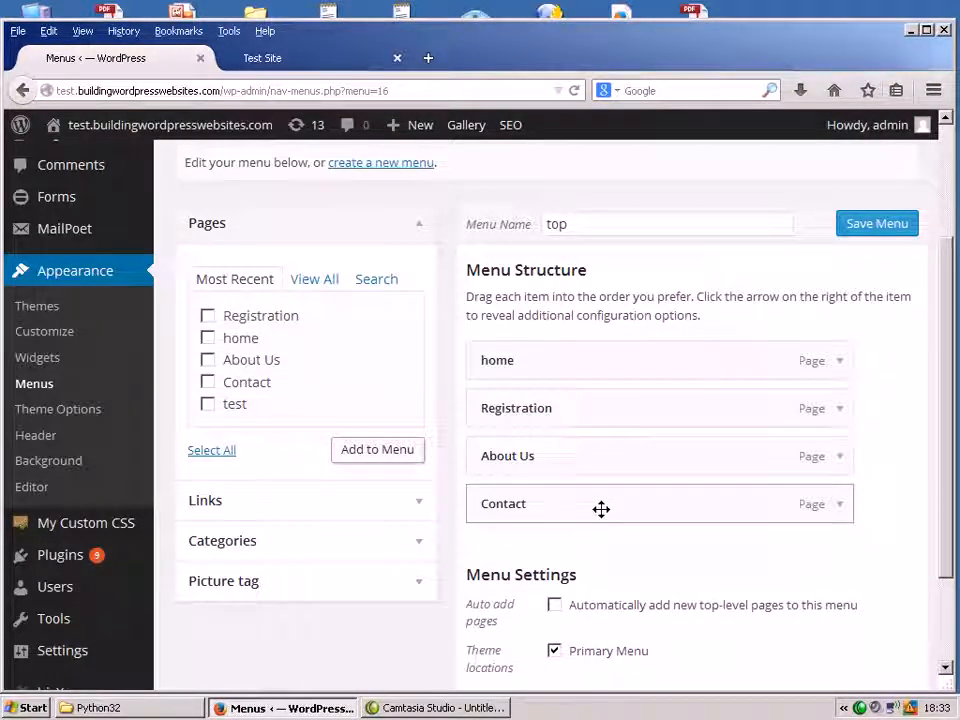
pyautogui.moveTo(597, 511); pyautogui.dragTo(561, 504)
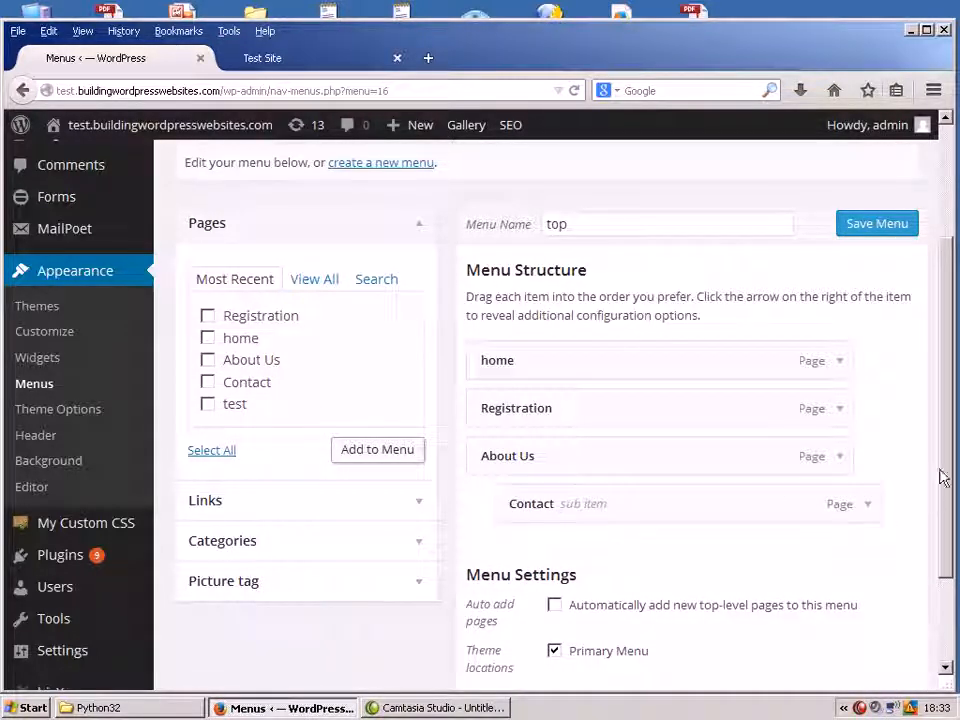
# Step: Save the reordered menu and reload the Test Site page to check the About Us entry in its navigation bar
pyautogui.moveTo(949, 491); pyautogui.dragTo(955, 652)
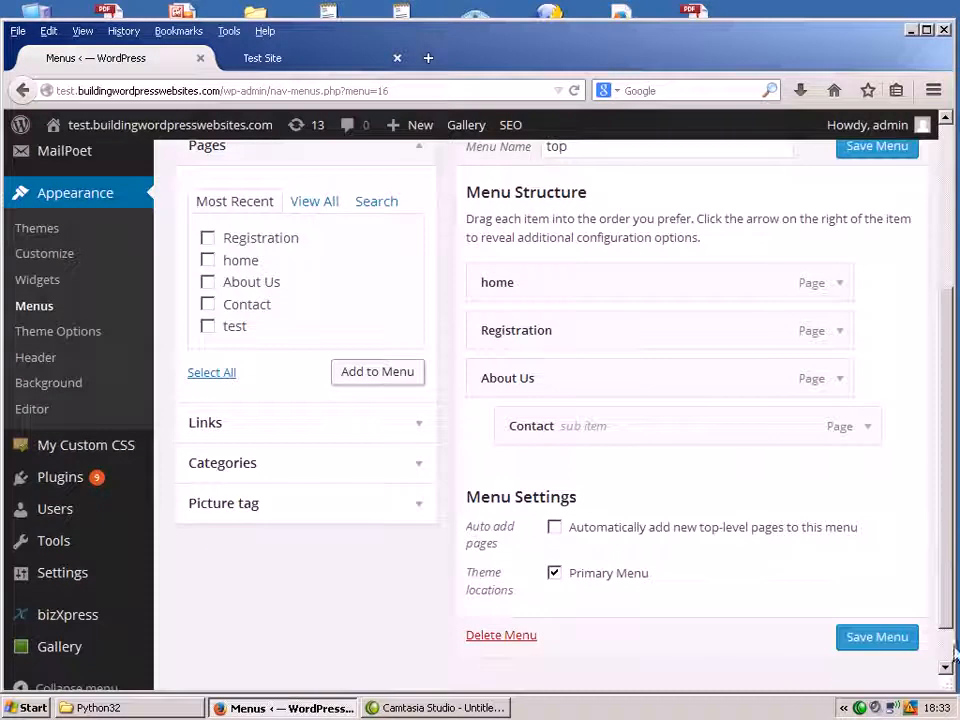
pyautogui.click(877, 637)
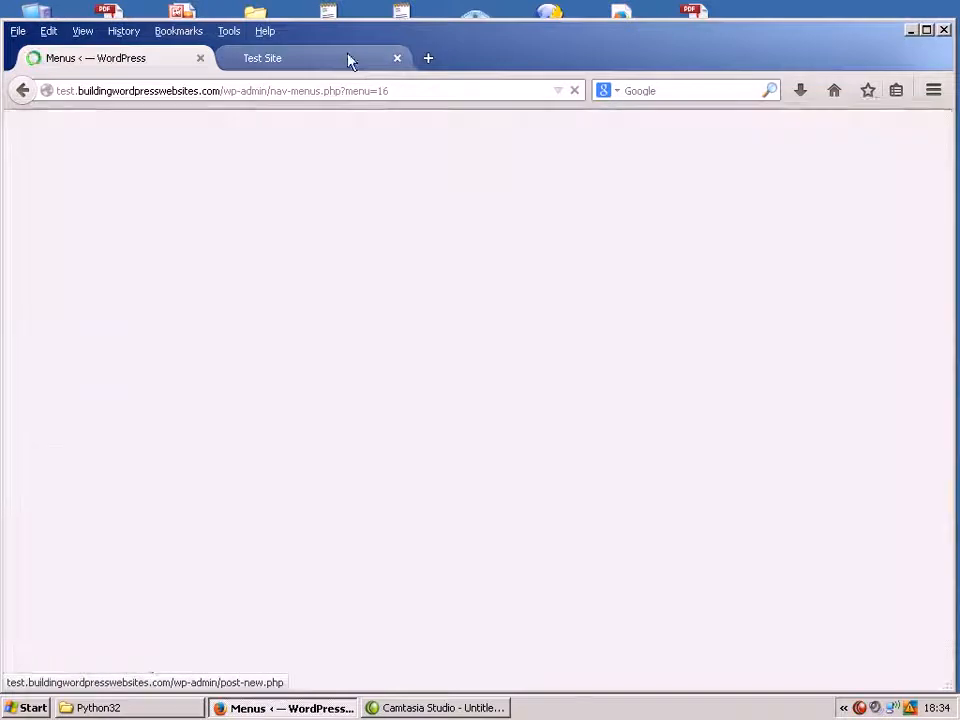
pyautogui.click(350, 60)
pyautogui.click(574, 91)
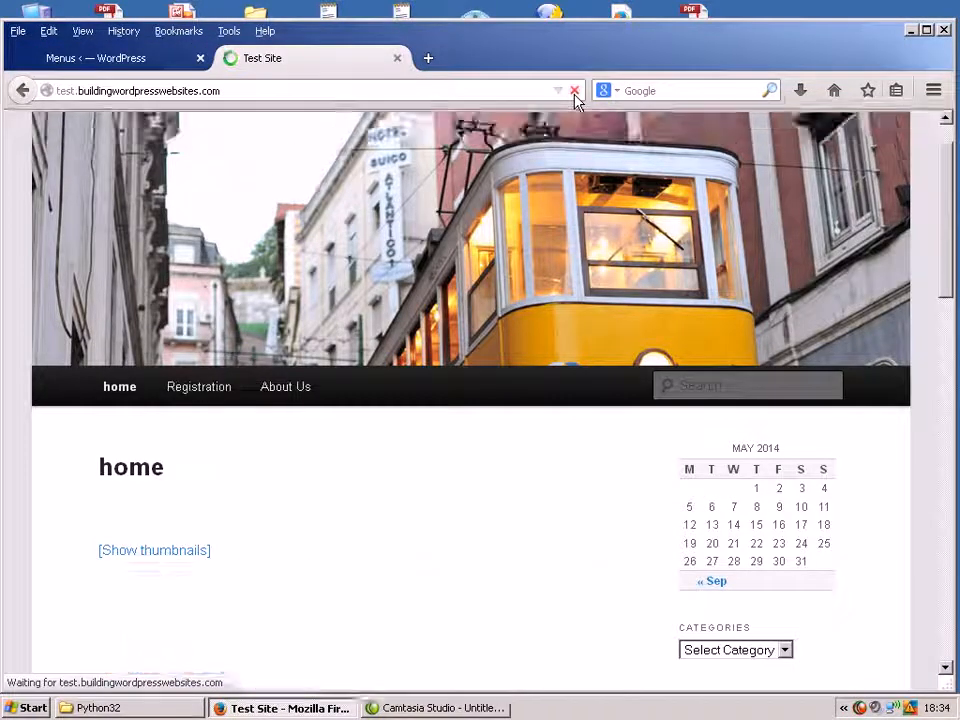
pyautogui.moveTo(300, 386)
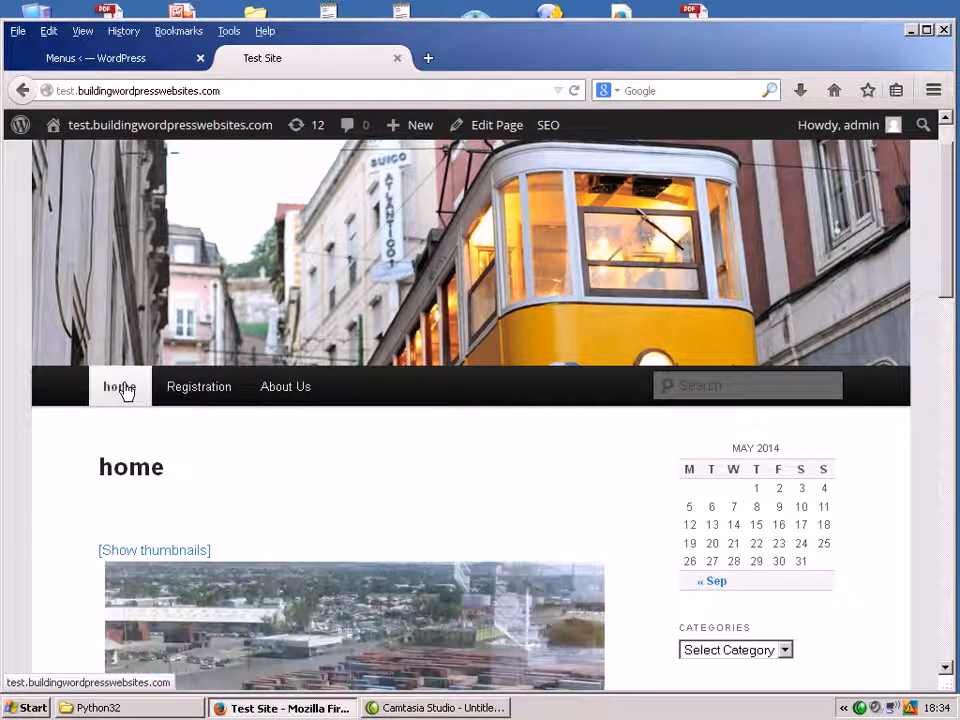
# Step: Change the navigation label of the Contact sub item in the top menu to "Contact Us"
pyautogui.click(117, 60)
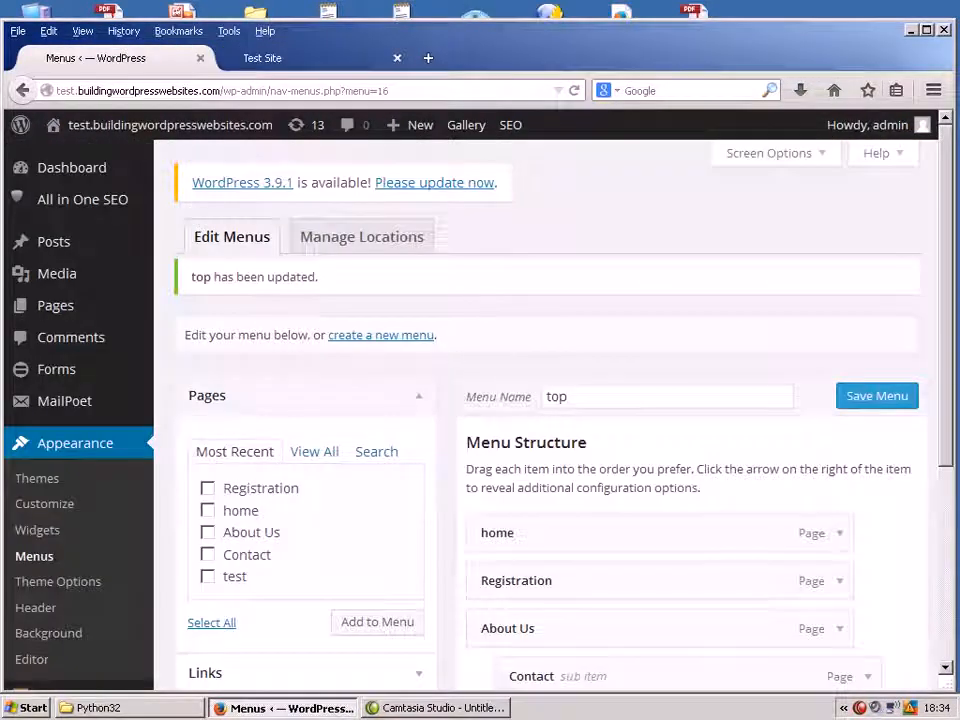
pyautogui.scroll(-2, 714, 258)
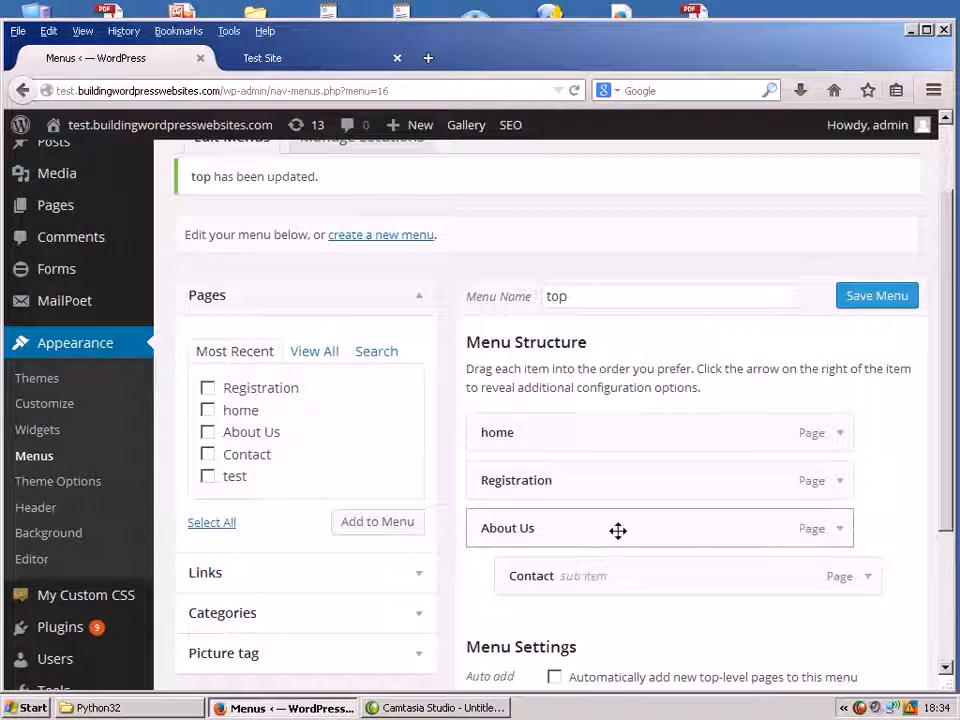
pyautogui.click(867, 579)
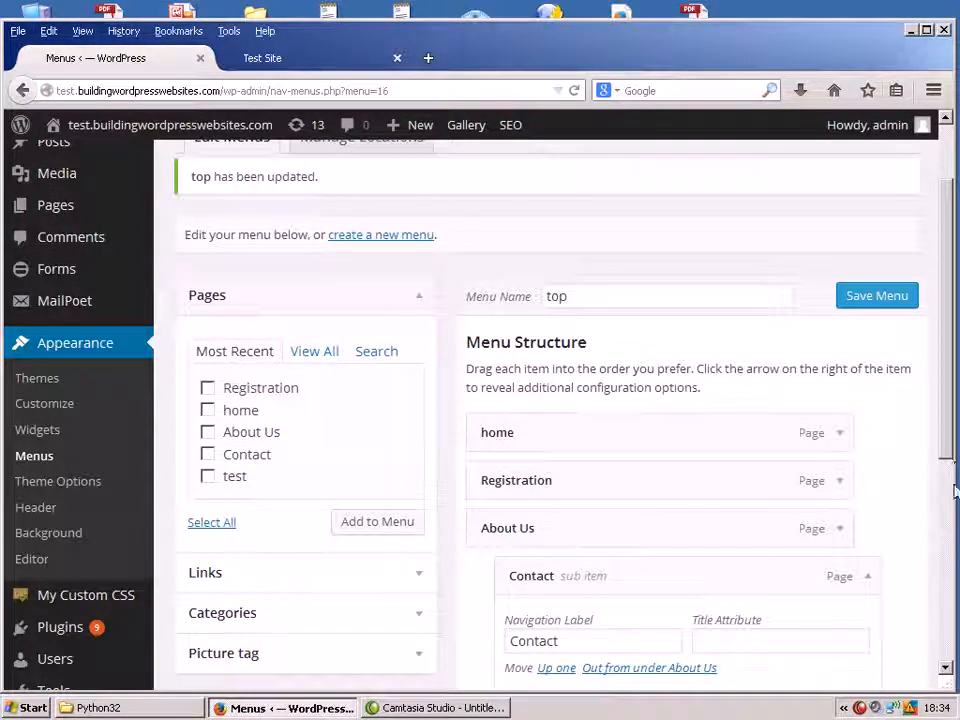
pyautogui.scroll(-3, 948, 457)
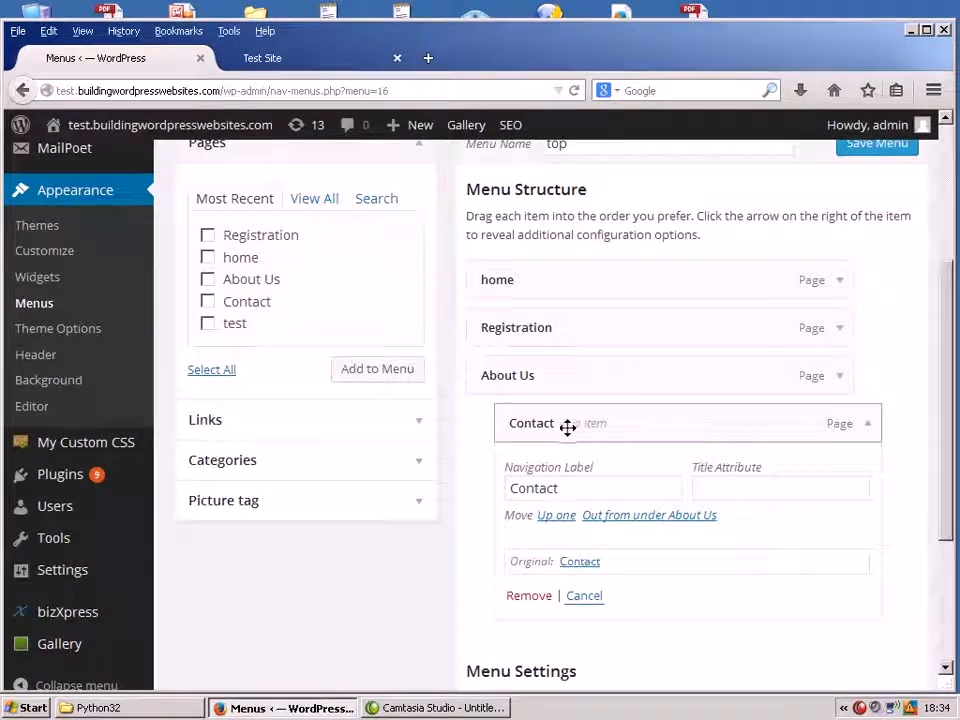
pyautogui.click(588, 487)
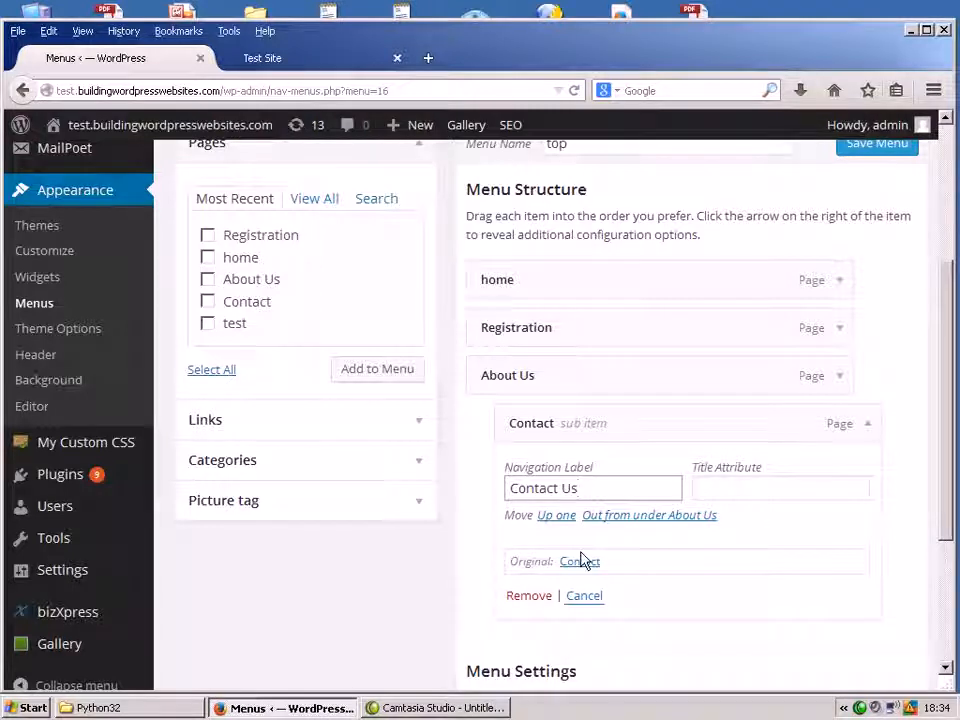
# Step: Save the top menu with its new label and reload the Test Site page to review its navigation bar and sidebar
pyautogui.scroll(-3, 584, 560)
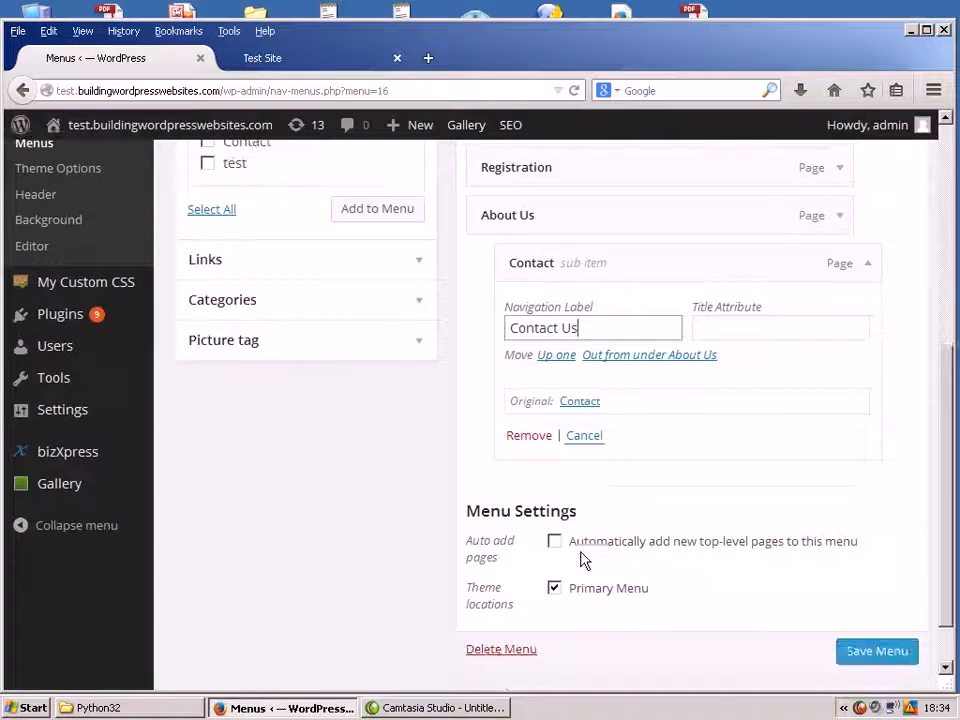
pyautogui.click(862, 658)
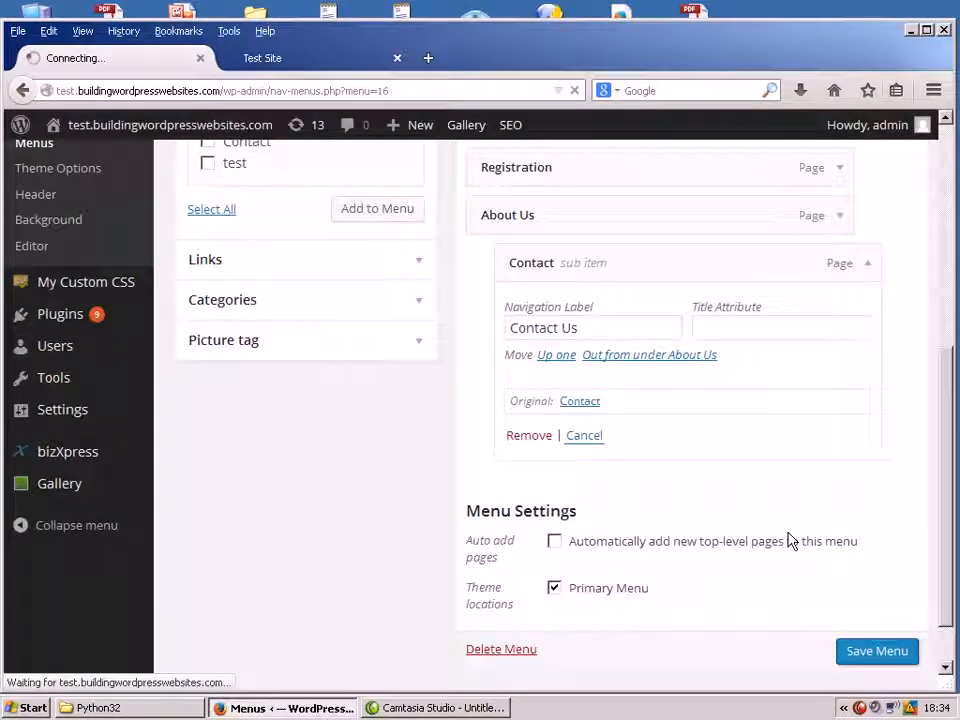
pyautogui.click(343, 59)
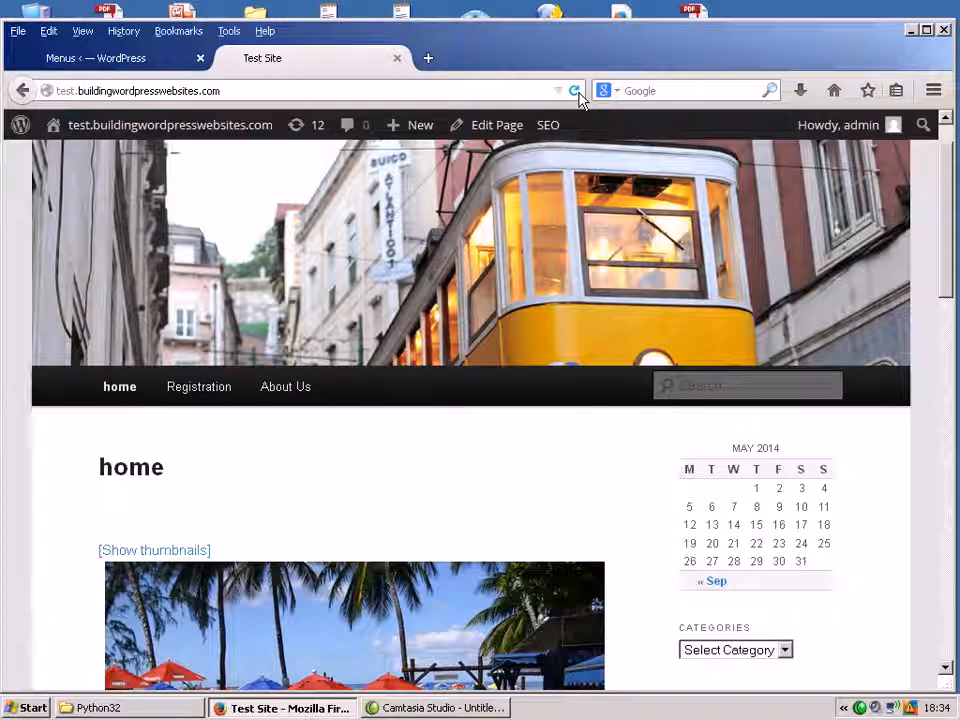
pyautogui.click(575, 91)
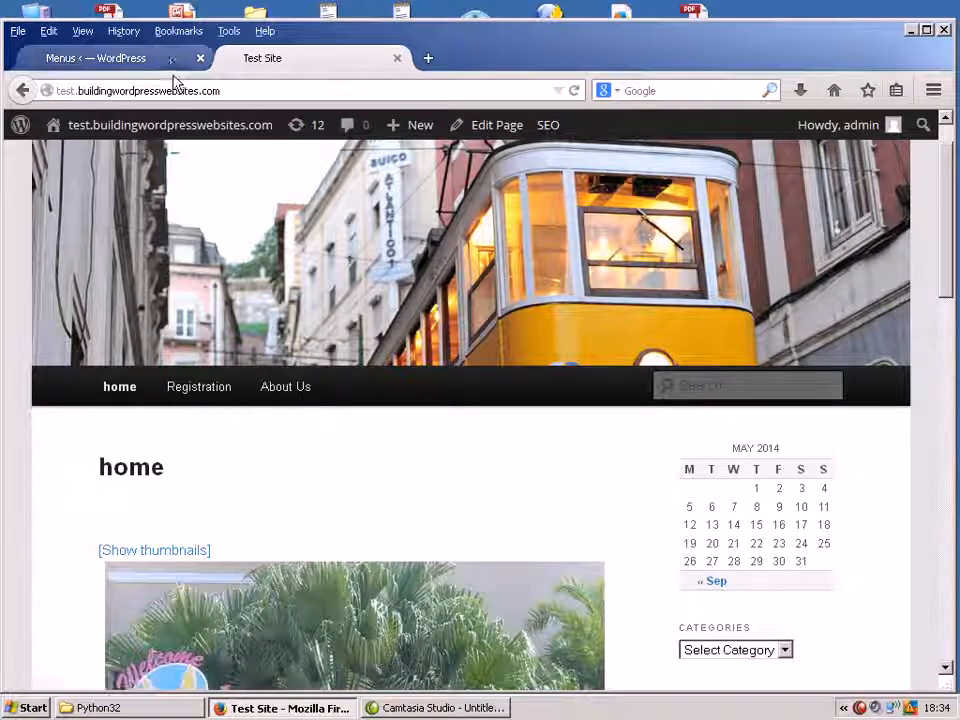
pyautogui.moveTo(949, 285); pyautogui.dragTo(947, 339)
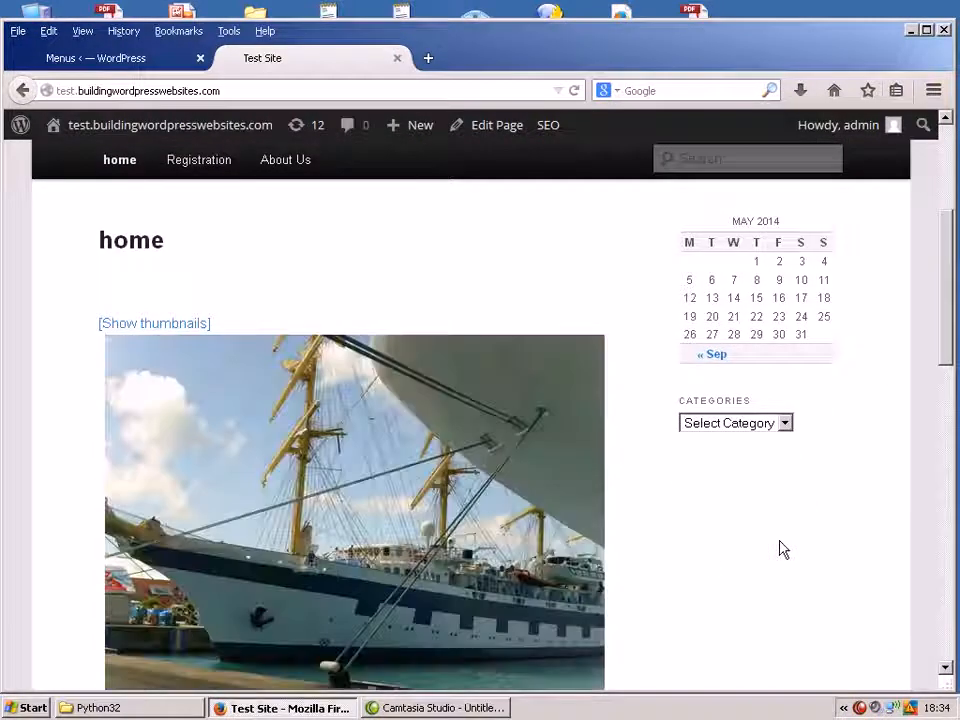
pyautogui.scroll(-4, 945, 358)
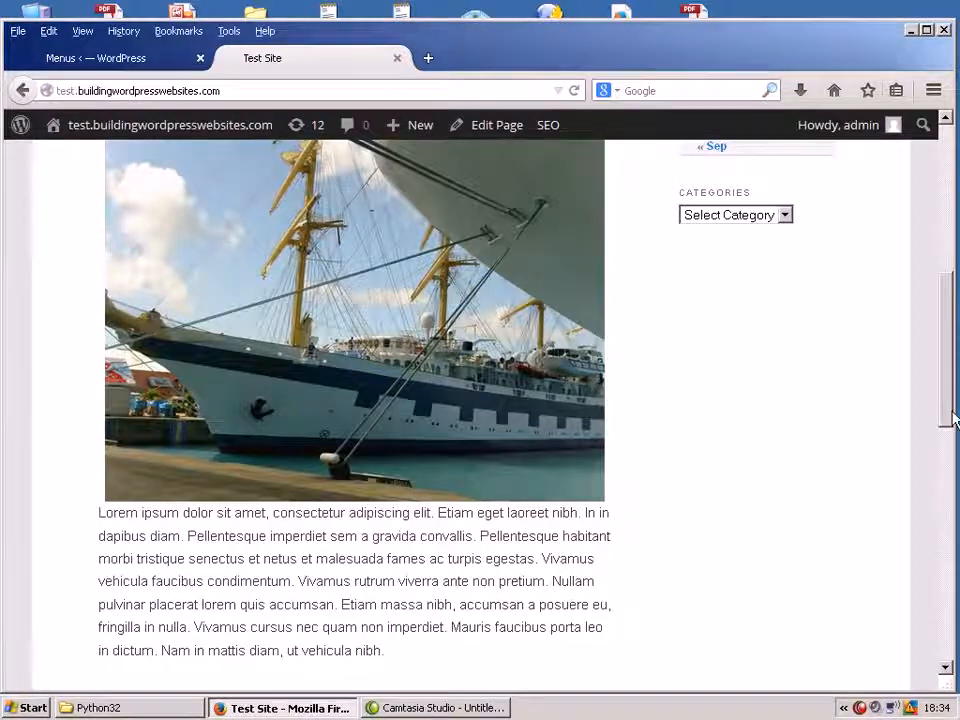
pyautogui.scroll(5, 948, 413)
pyautogui.moveTo(253, 294)
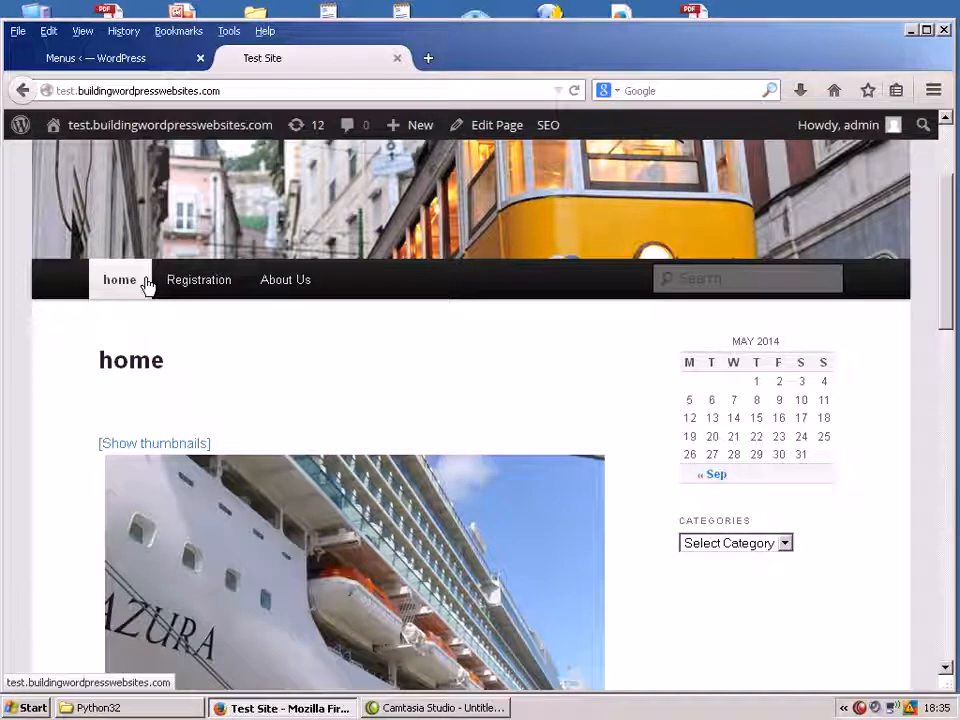
pyautogui.scroll(-2, 769, 631)
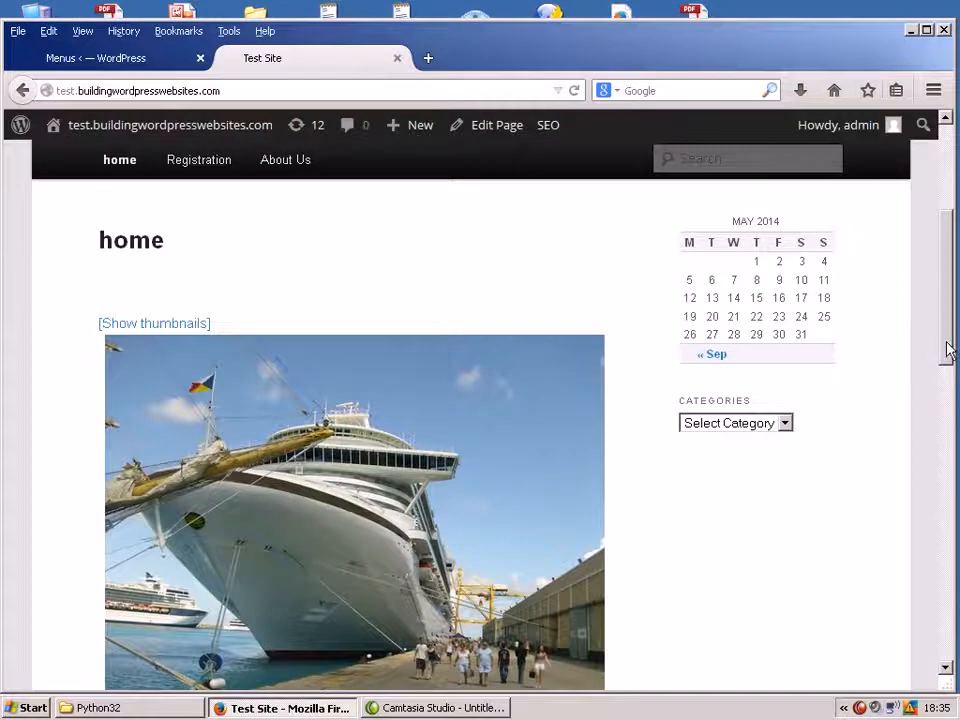
pyautogui.scroll(3, 705, 255)
# Step: Return to the menu editor and create a new menu named "sidebar"
pyautogui.click(88, 62)
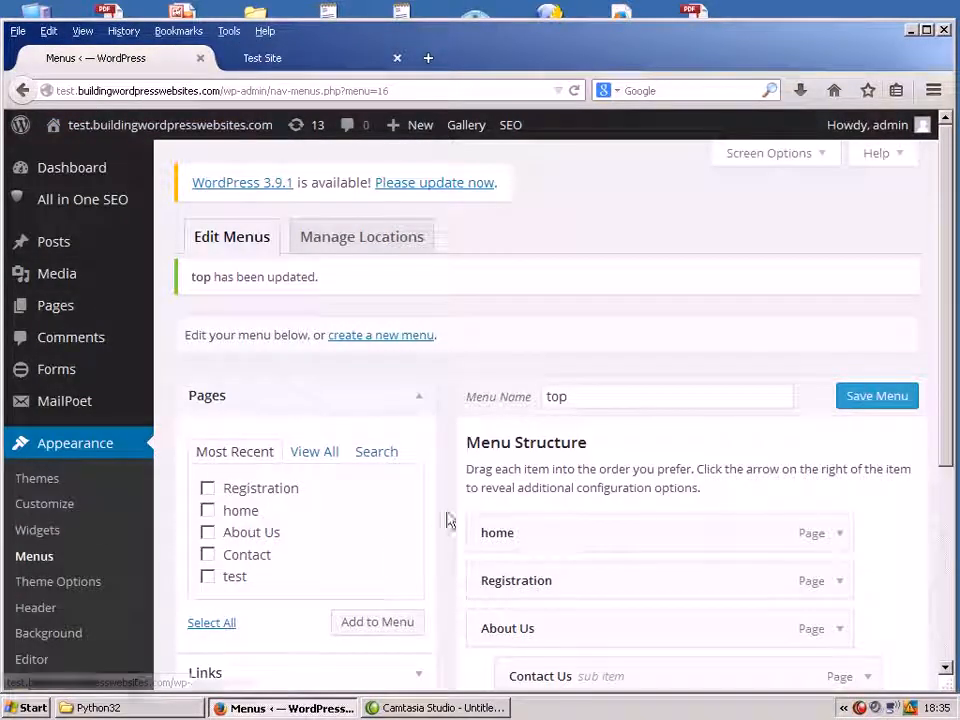
pyautogui.click(364, 338)
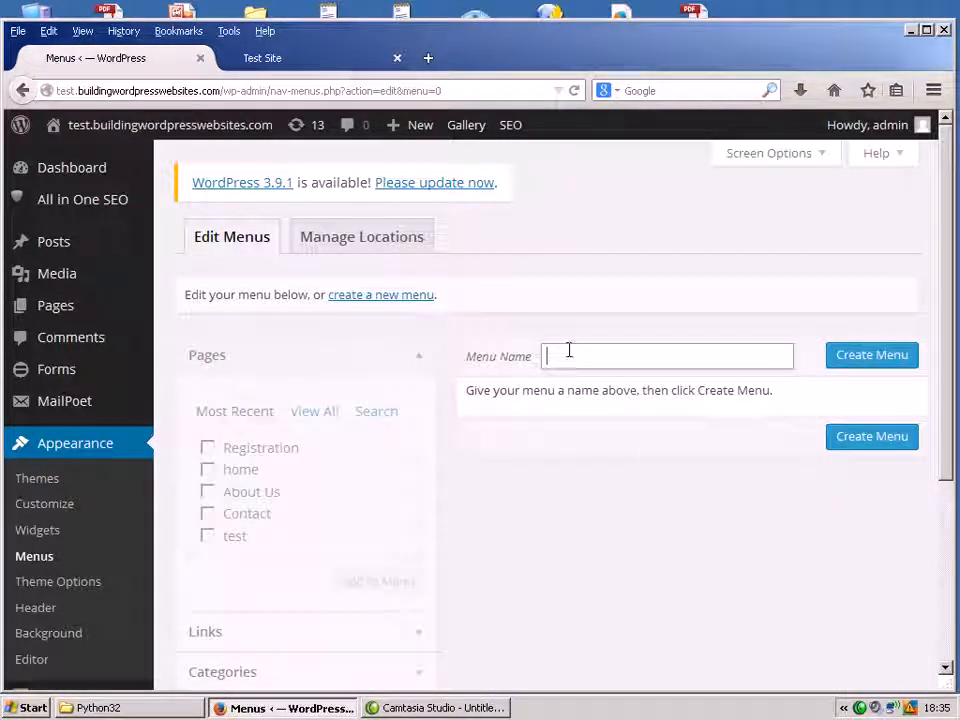
pyautogui.write('sidebar')
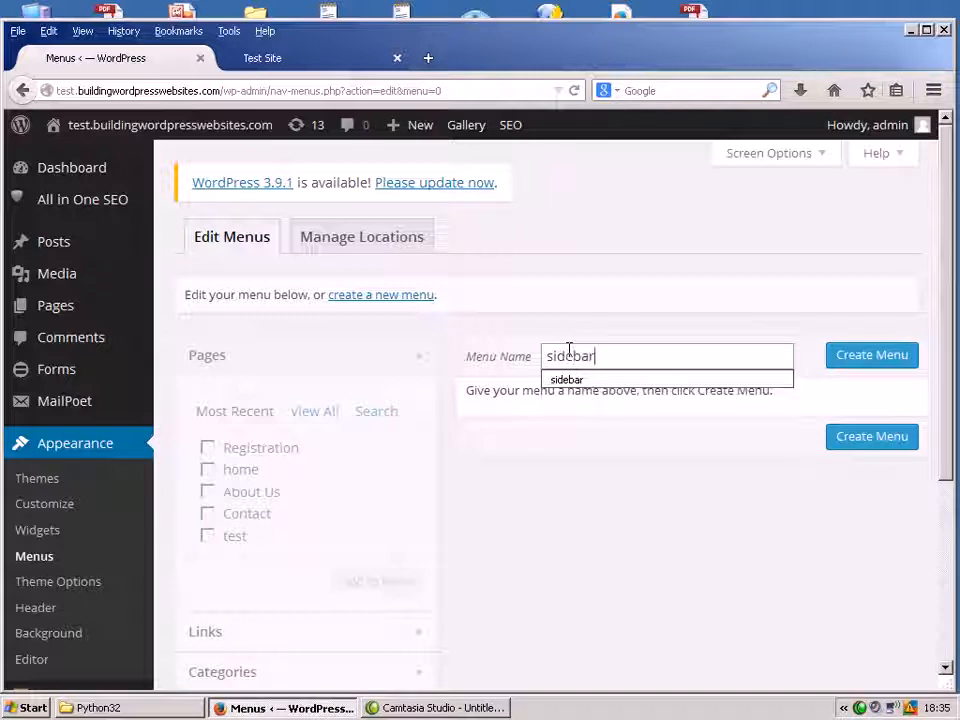
pyautogui.click(840, 358)
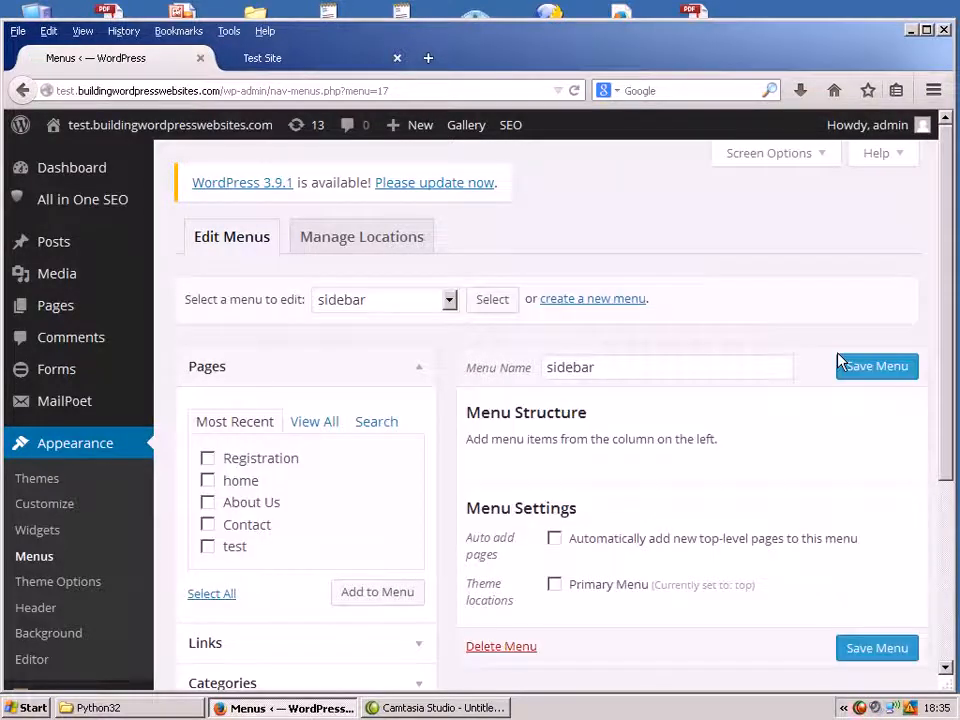
# Step: Add the About Us and Contact pages to the sidebar menu
pyautogui.scroll(-3, 945, 410)
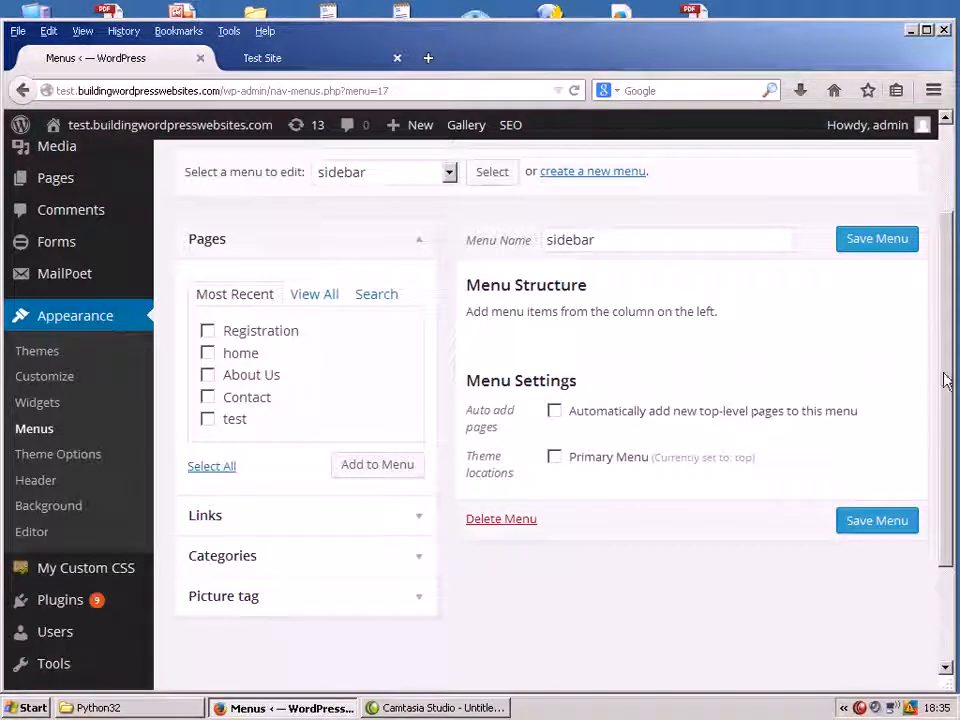
pyautogui.moveTo(945, 380); pyautogui.dragTo(943, 360)
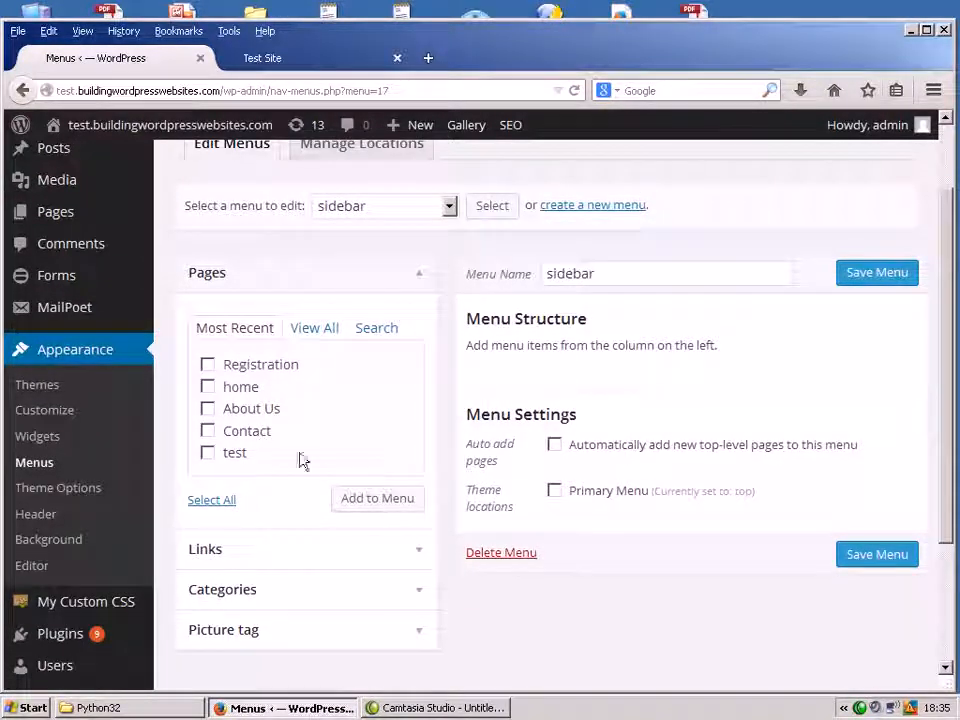
pyautogui.click(208, 409)
pyautogui.click(208, 431)
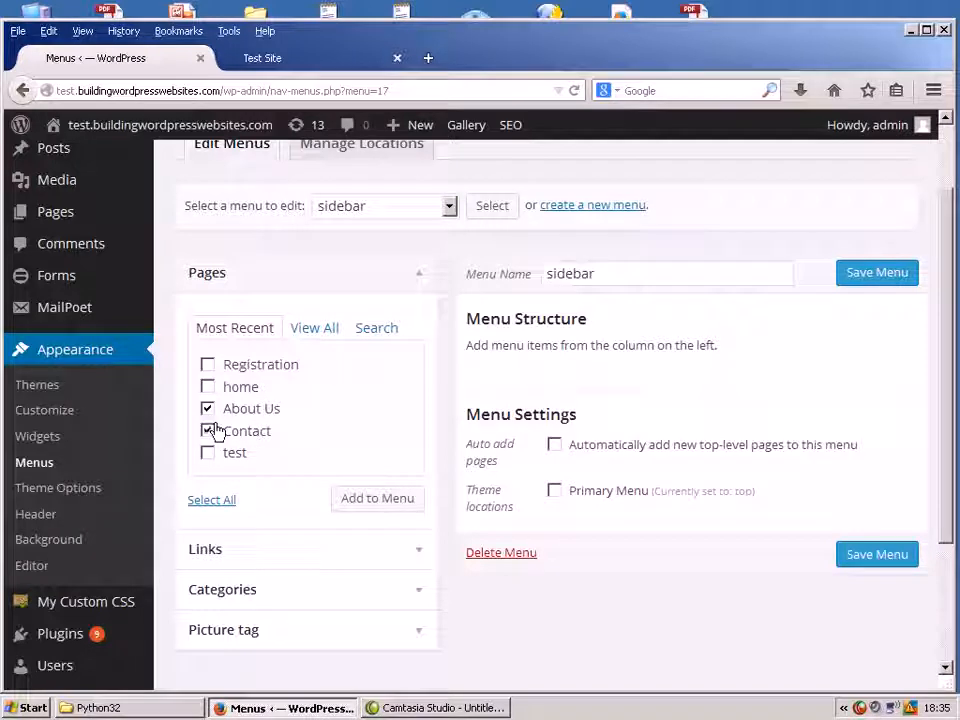
pyautogui.click(358, 505)
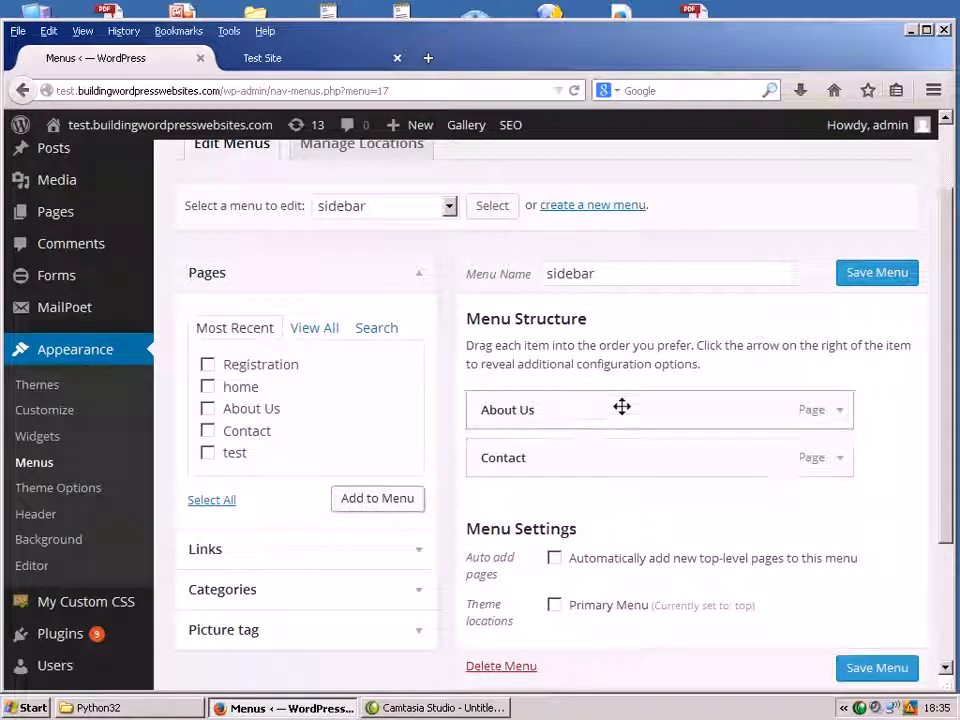
# Step: Reload the Test Site page and check its sidebar for the new menu
pyautogui.click(339, 65)
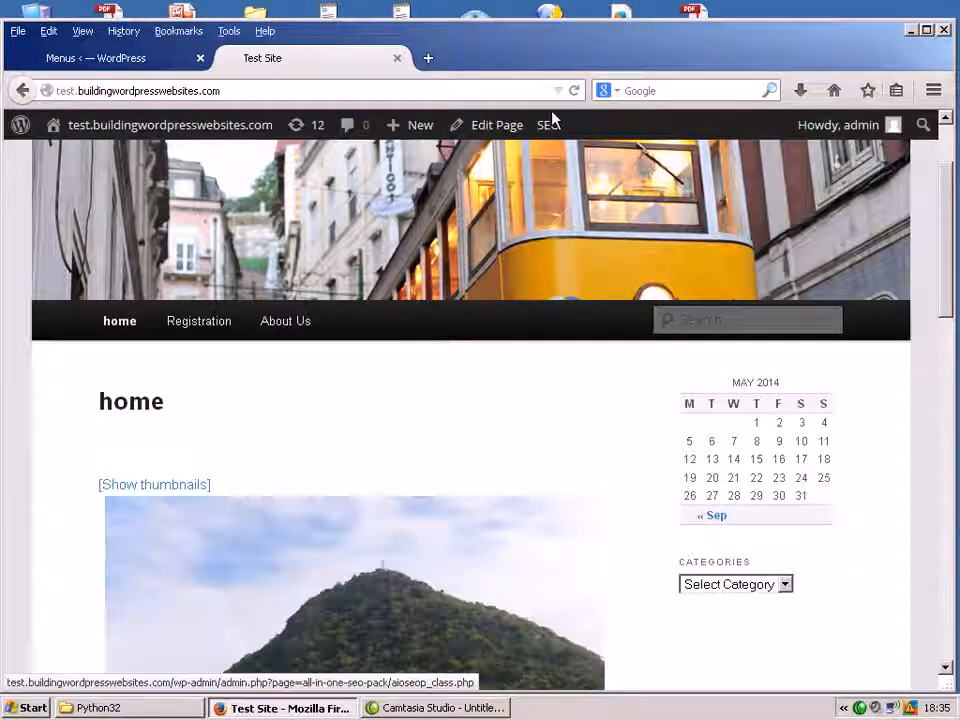
pyautogui.click(574, 90)
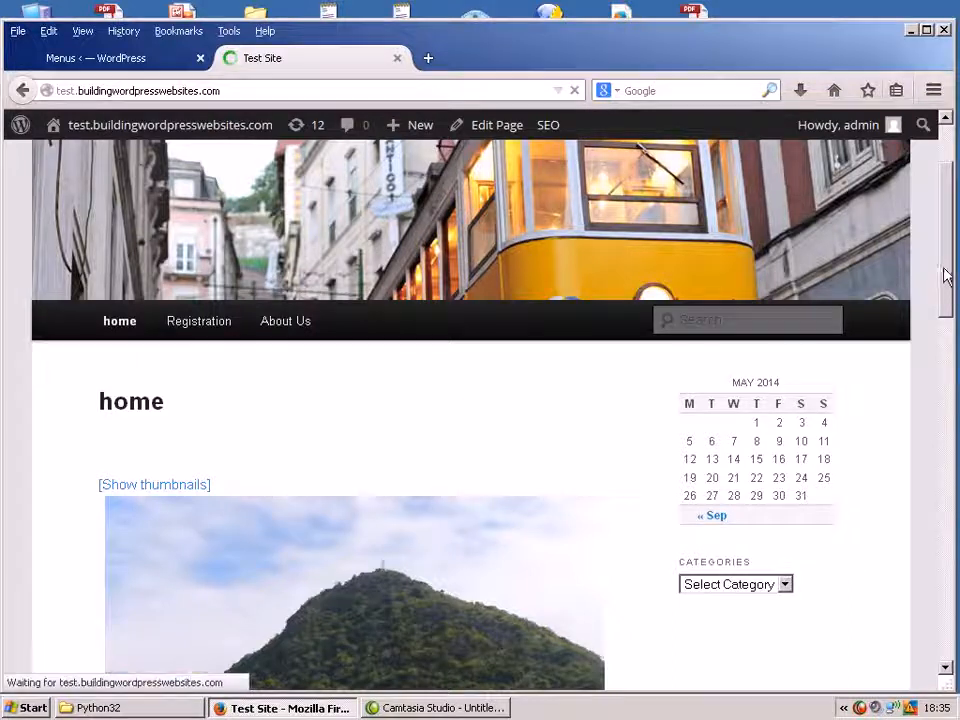
pyautogui.moveTo(949, 281); pyautogui.dragTo(951, 322)
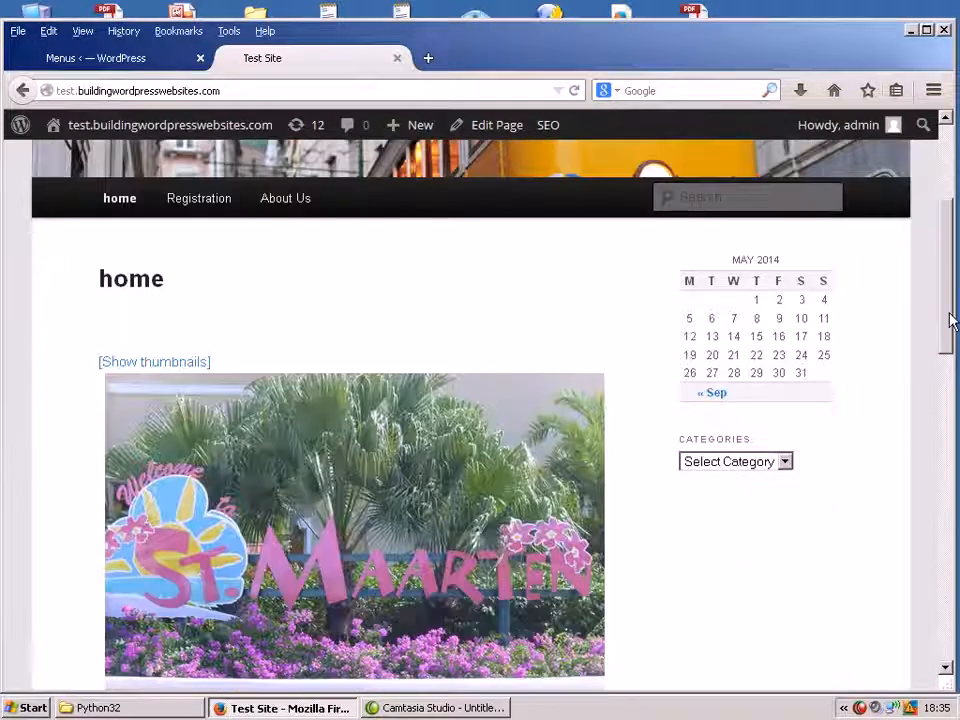
# Step: Go back to the menu editor, stay on the page when asked about leaving, and save the sidebar menu
pyautogui.click(125, 60)
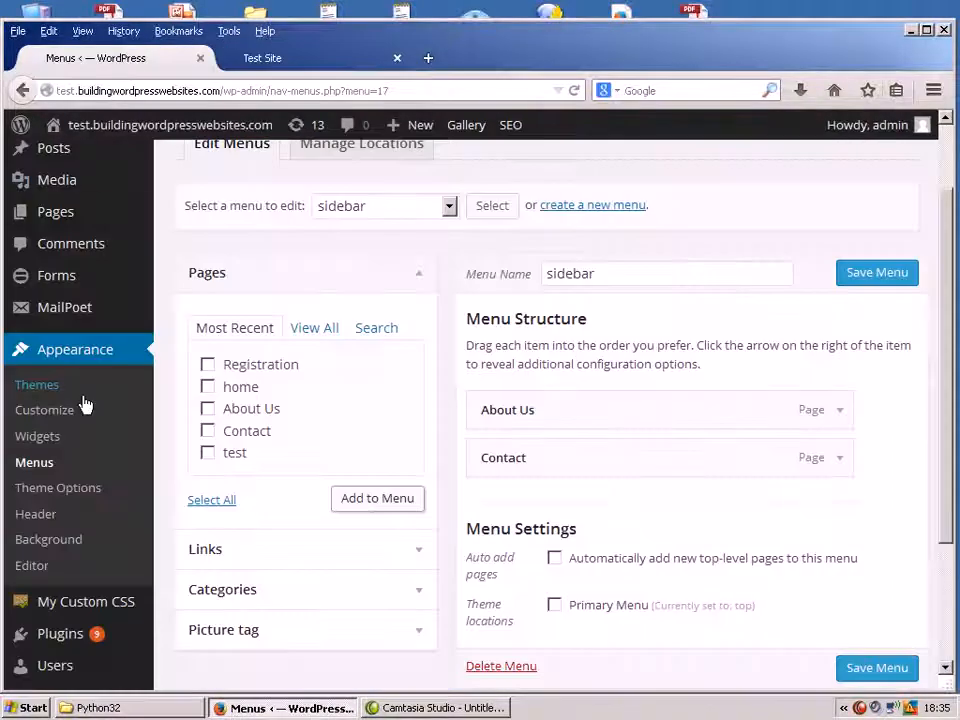
pyautogui.click(45, 446)
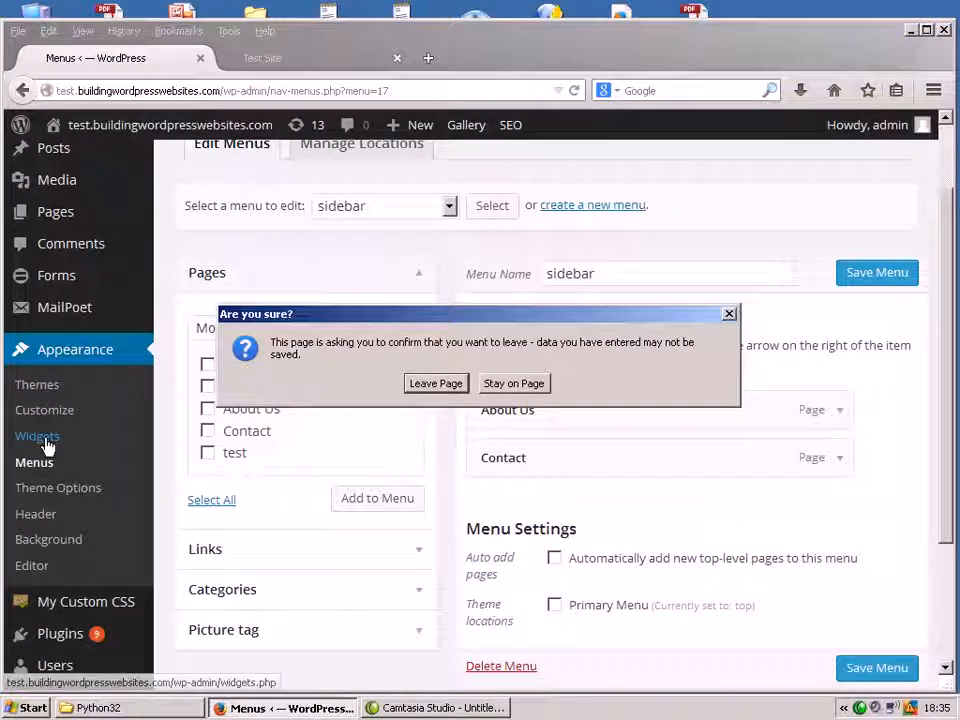
pyautogui.click(502, 390)
pyautogui.click(849, 671)
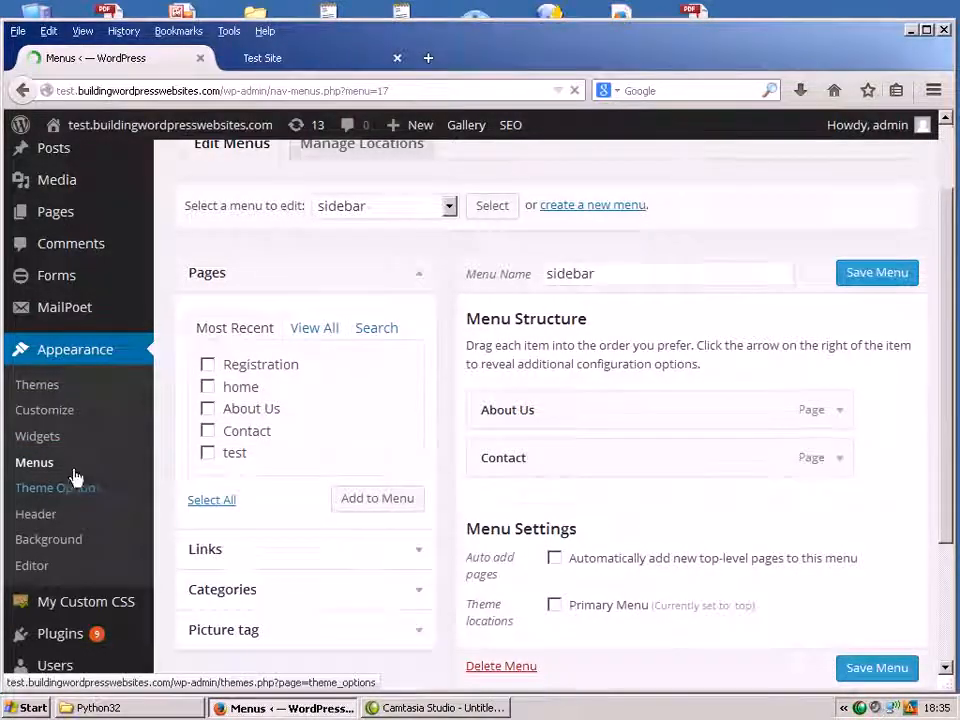
# Step: Open the Widgets page and add a Custom Menu widget to the Main Sidebar below Categories
pyautogui.click(36, 530)
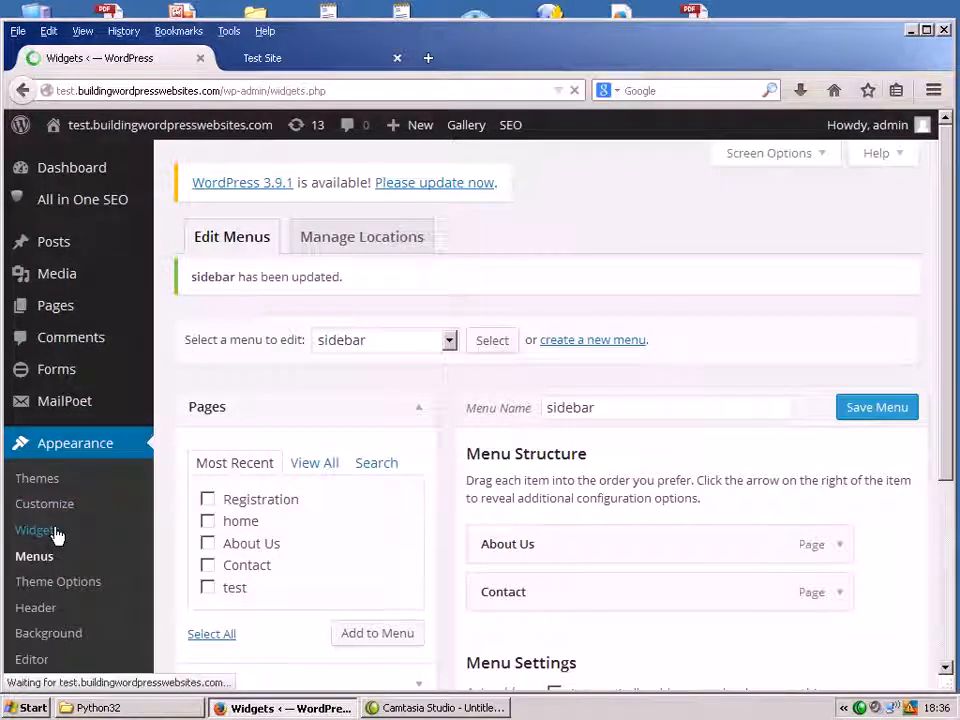
pyautogui.moveTo(945, 272); pyautogui.dragTo(946, 351)
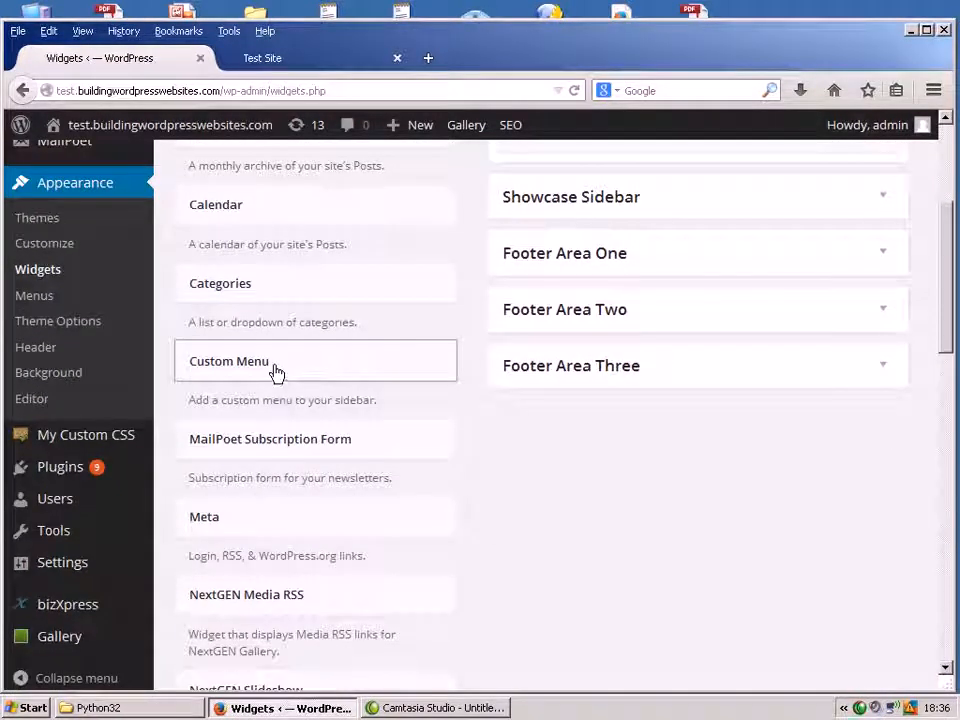
pyautogui.moveTo(940, 336); pyautogui.dragTo(945, 262)
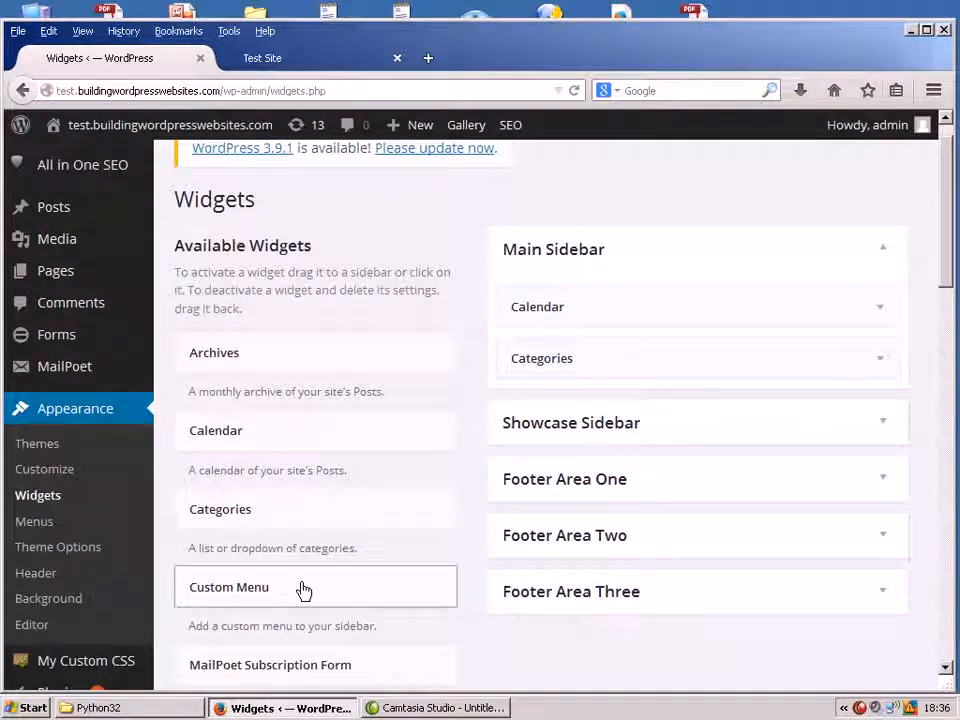
pyautogui.moveTo(304, 591); pyautogui.dragTo(622, 410)
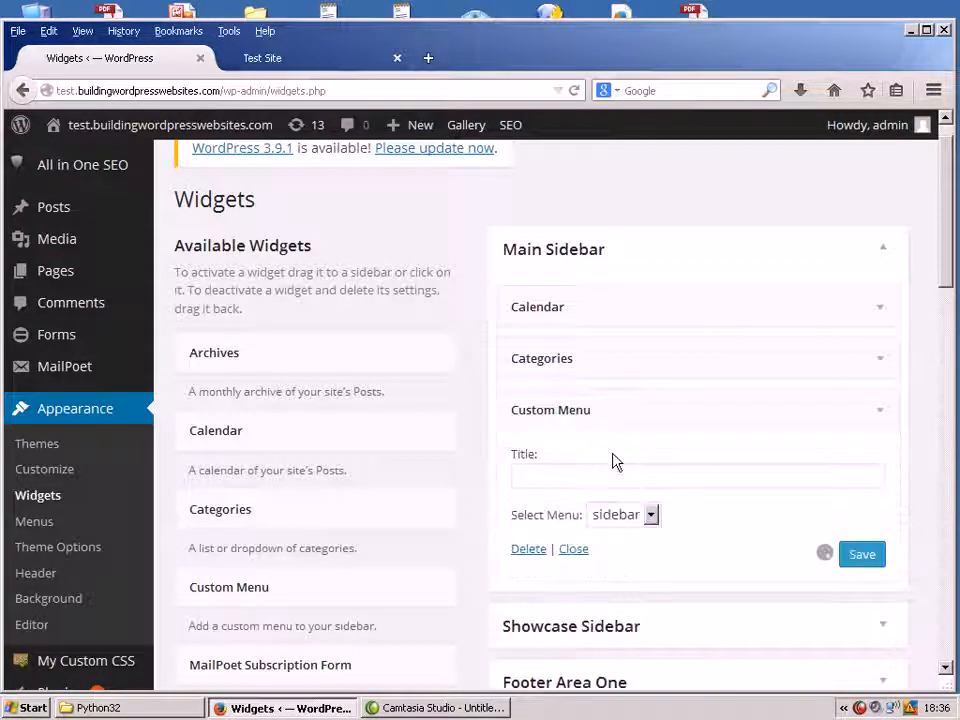
# Step: Title the Custom Menu widget "Main Menu", save it, and reload the Test Site page to check the sidebar
pyautogui.click(557, 478)
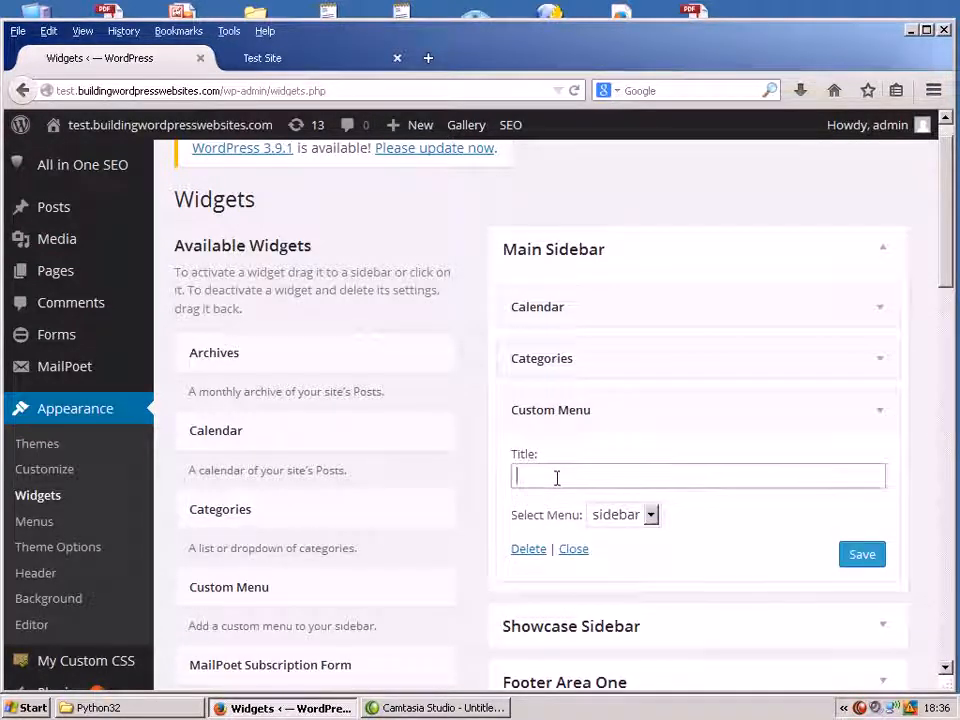
pyautogui.write('M')
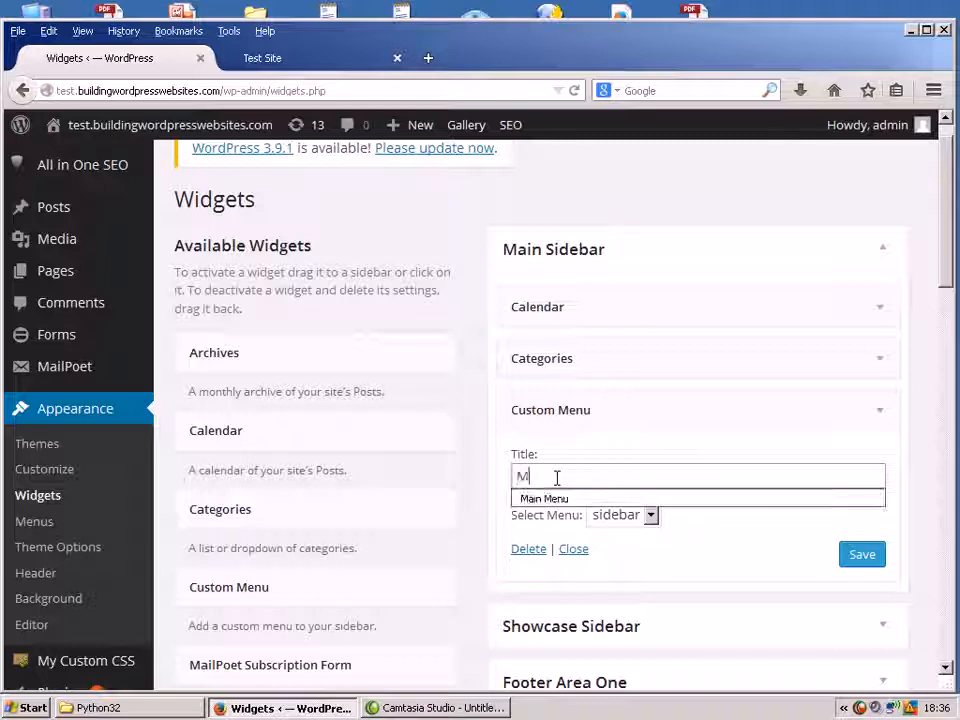
pyautogui.write('enu')
pyautogui.click(546, 498)
pyautogui.click(855, 555)
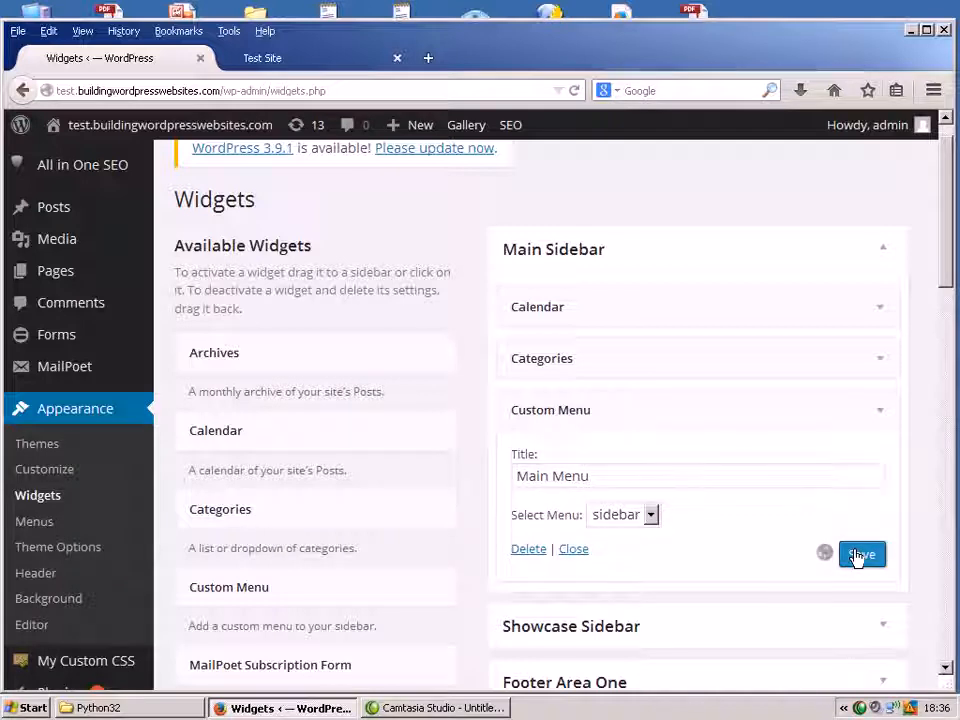
pyautogui.click(333, 66)
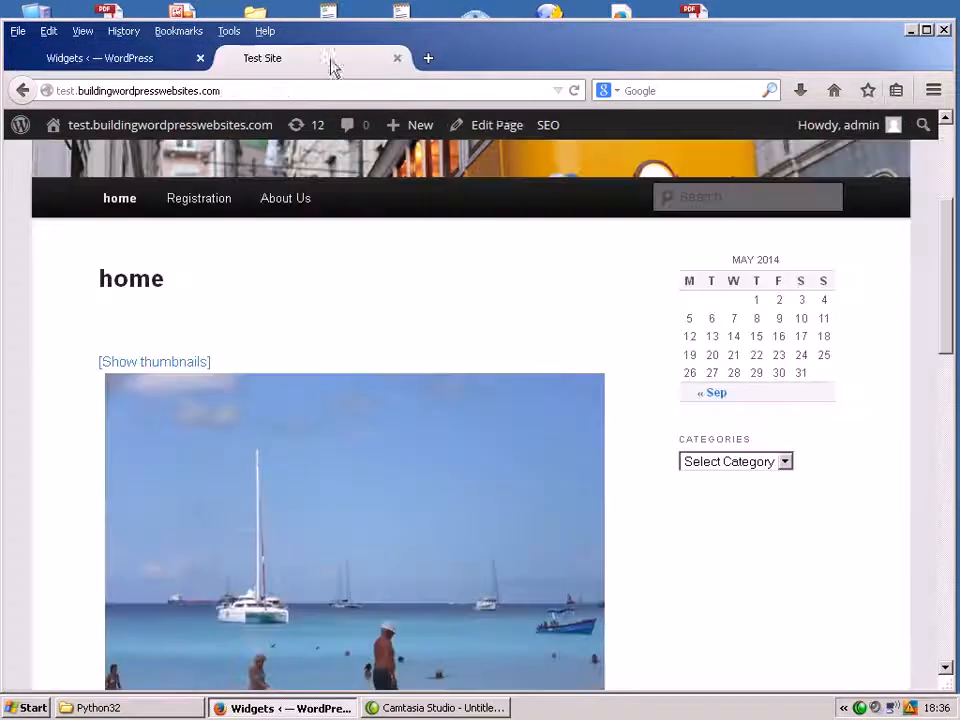
pyautogui.click(574, 91)
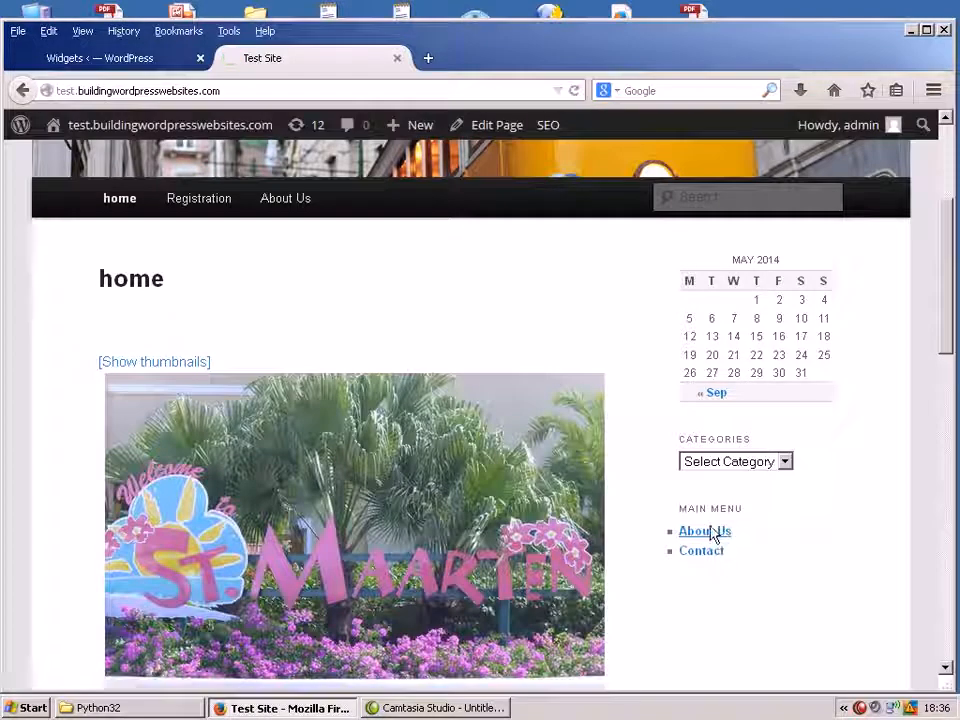
# Step: Move the Custom Menu widget above Calendar in the Main Sidebar and switch back to the Test Site page
pyautogui.click(163, 66)
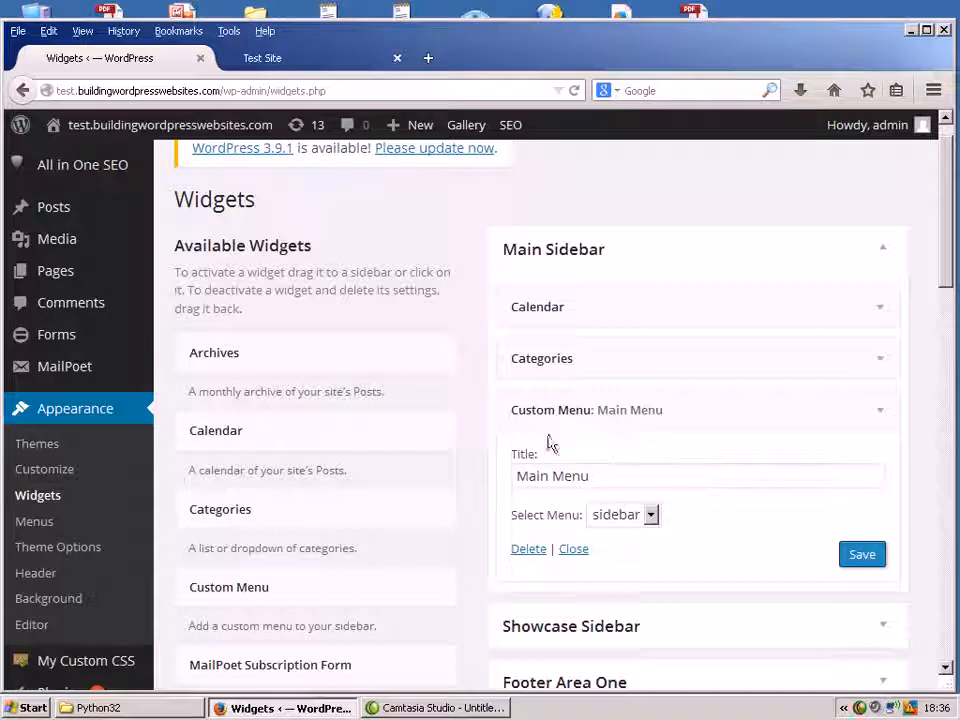
pyautogui.moveTo(553, 418); pyautogui.dragTo(549, 290)
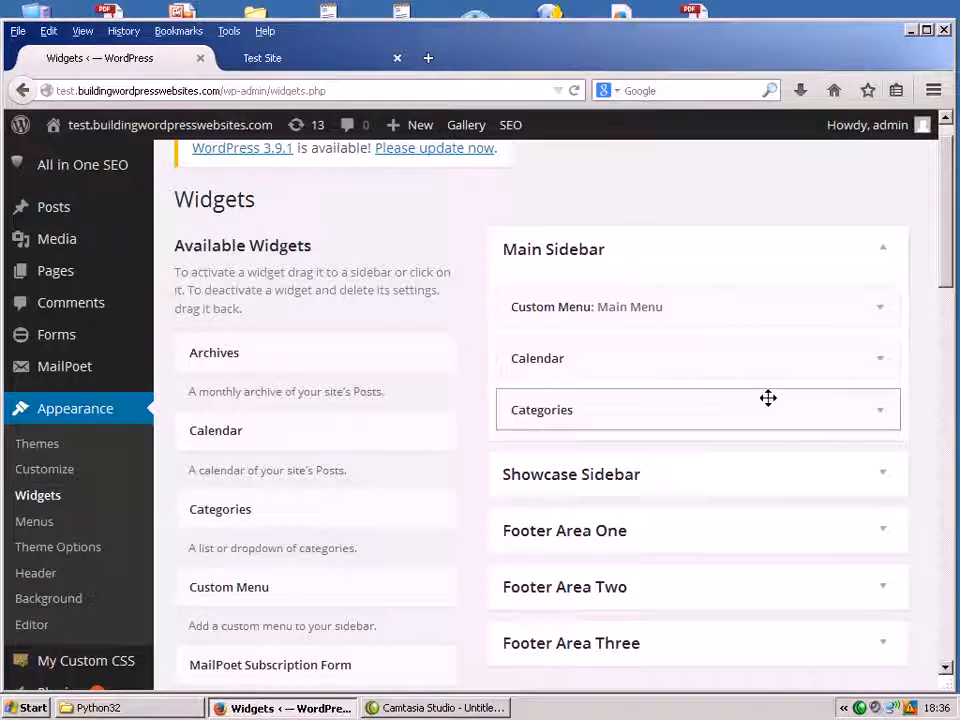
pyautogui.moveTo(952, 268)
pyautogui.mouseDown()
pyautogui.moveTo(947, 326)
pyautogui.moveTo(949, 259)
pyautogui.mouseUp()
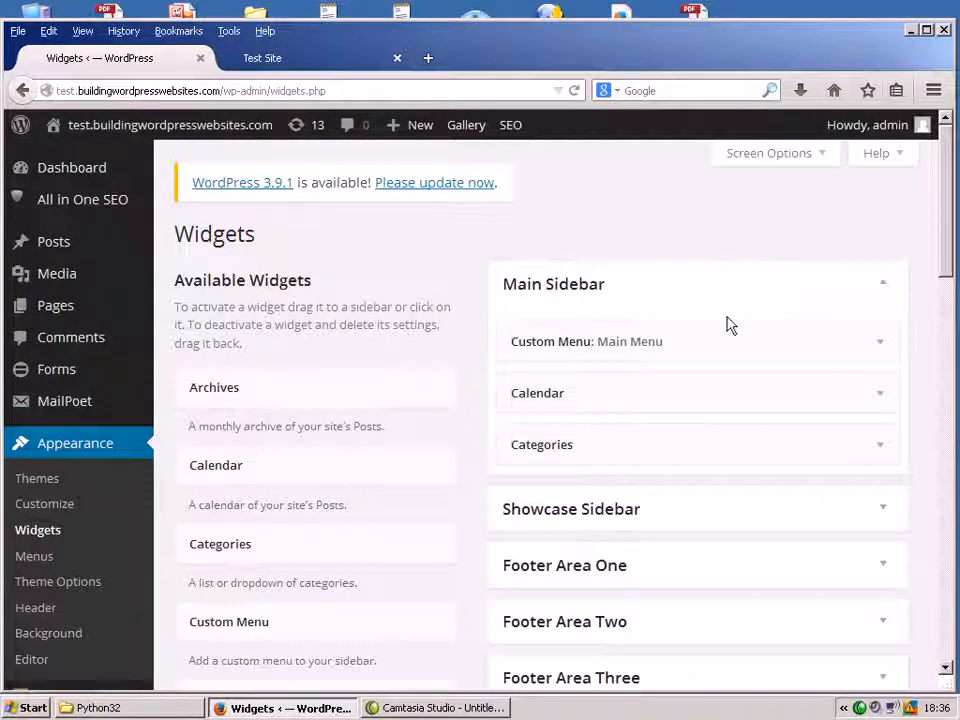
pyautogui.click(267, 64)
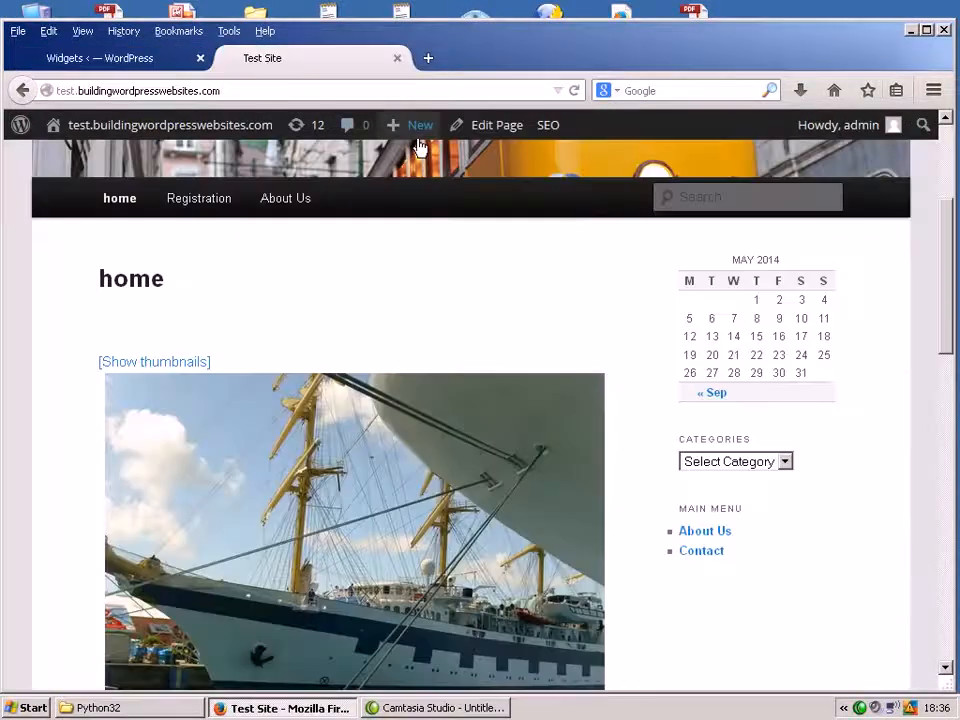
# Step: Reload the Test Site page to check the sidebar widget order, and return to the admin area's Menus page
pyautogui.click(573, 91)
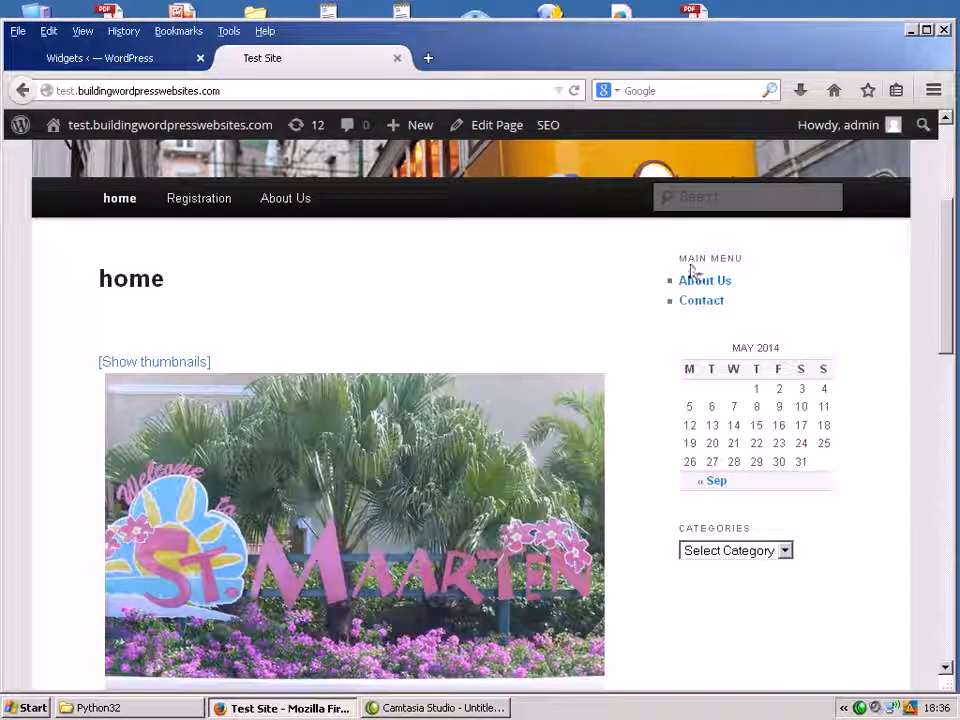
pyautogui.click(145, 62)
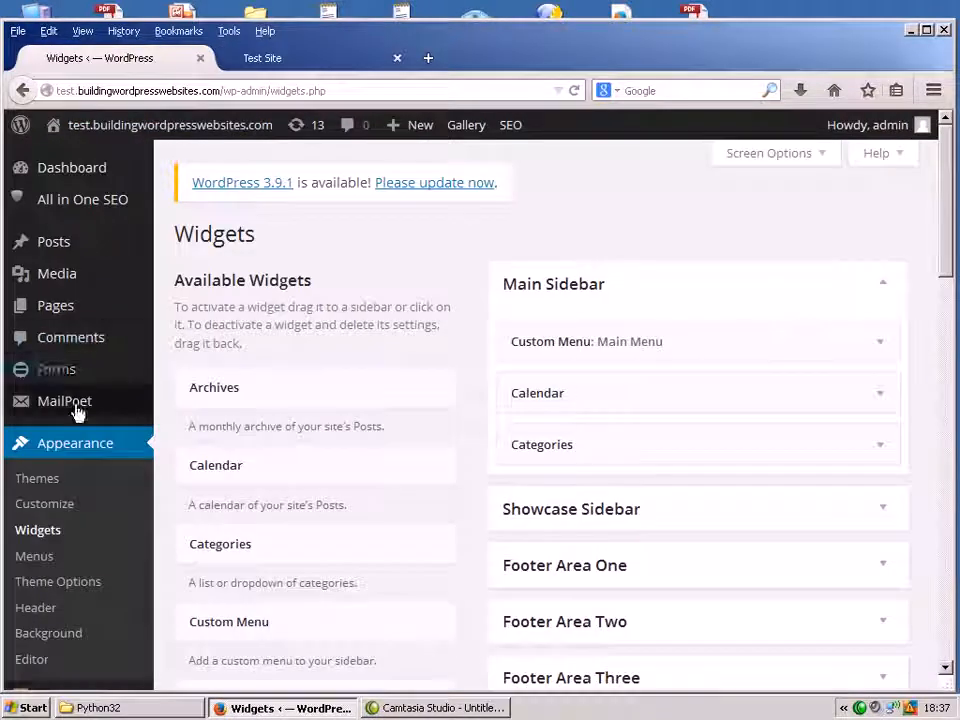
pyautogui.click(54, 563)
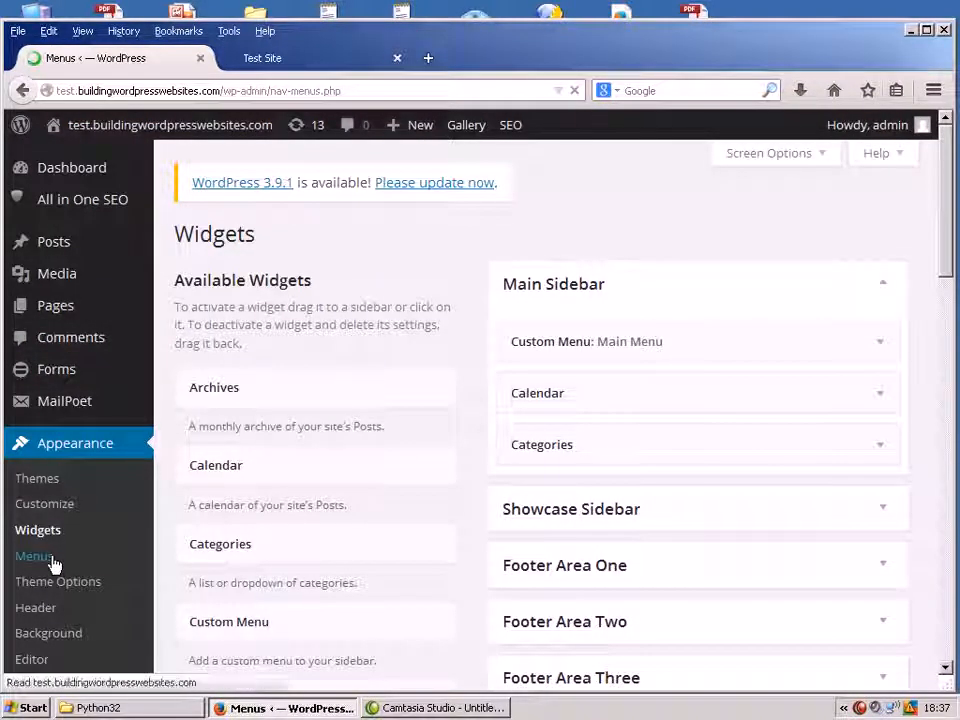
pyautogui.moveTo(952, 328)
pyautogui.mouseDown()
pyautogui.moveTo(949, 368)
pyautogui.moveTo(949, 321)
pyautogui.mouseUp()
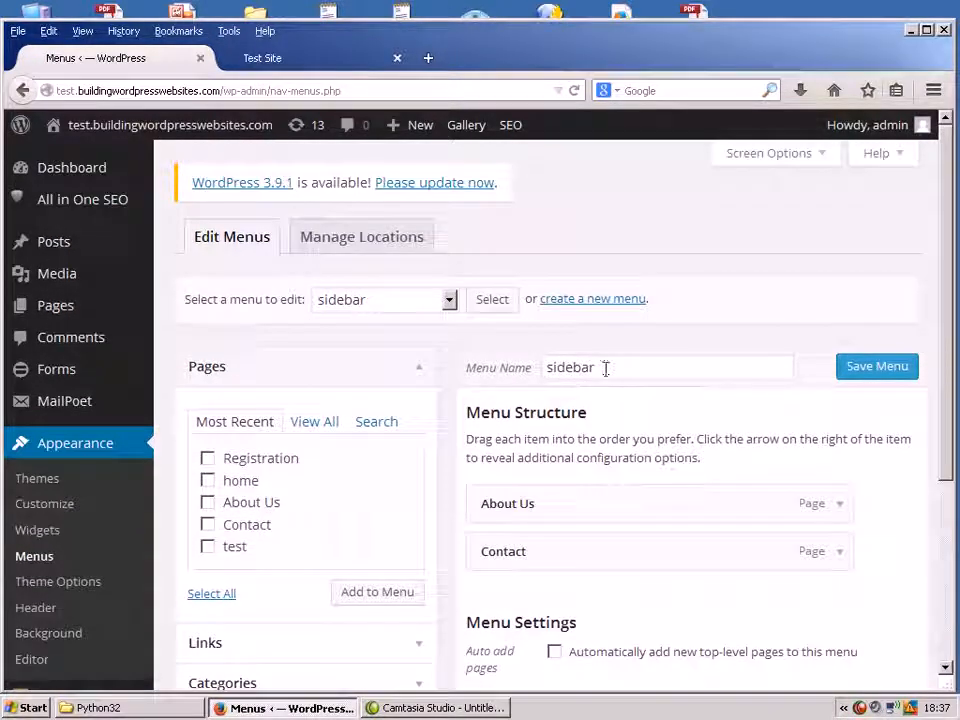
# Step: Load the top (Primary Menu) menu in the menu editor to view its structure
pyautogui.click(449, 306)
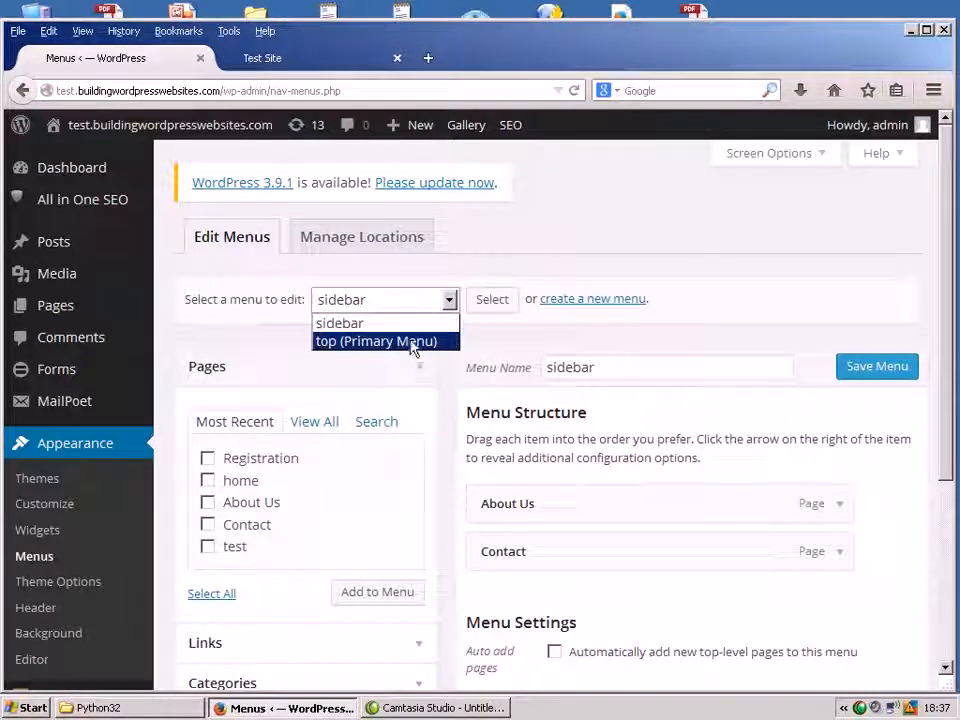
pyautogui.click(373, 342)
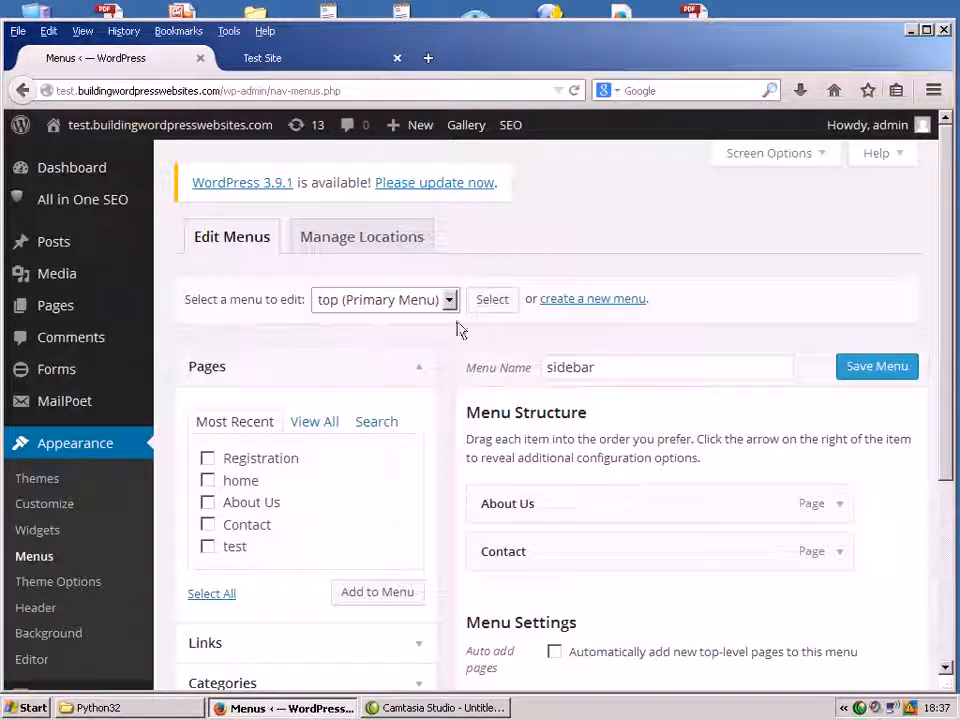
pyautogui.click(492, 301)
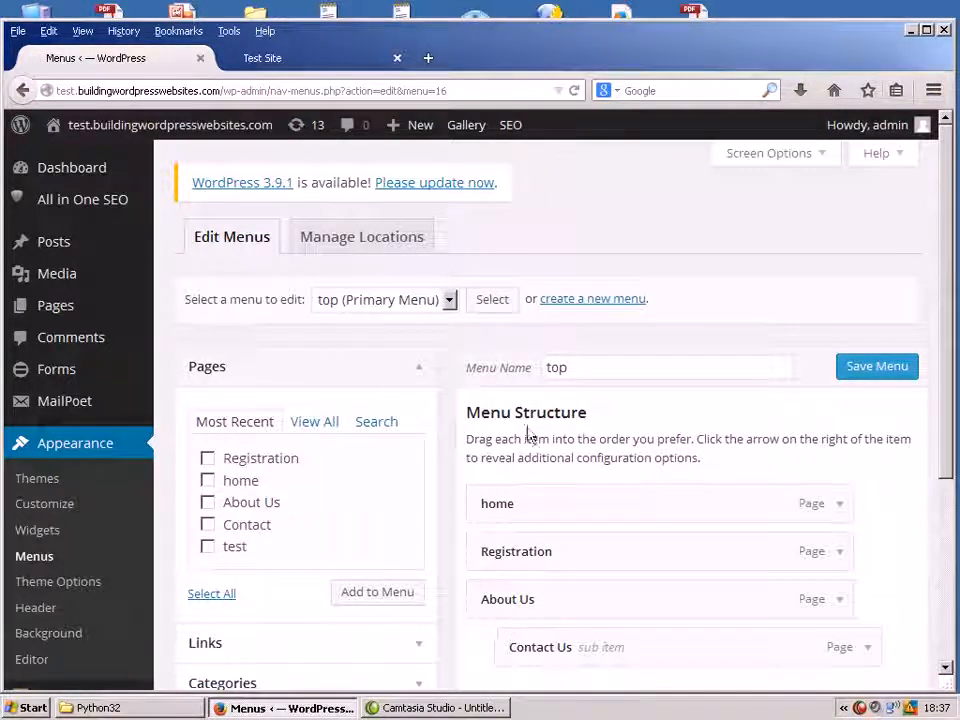
# Step: Load the sidebar menu in the editor again and look over its structure and menu settings
pyautogui.click(451, 302)
pyautogui.click(424, 325)
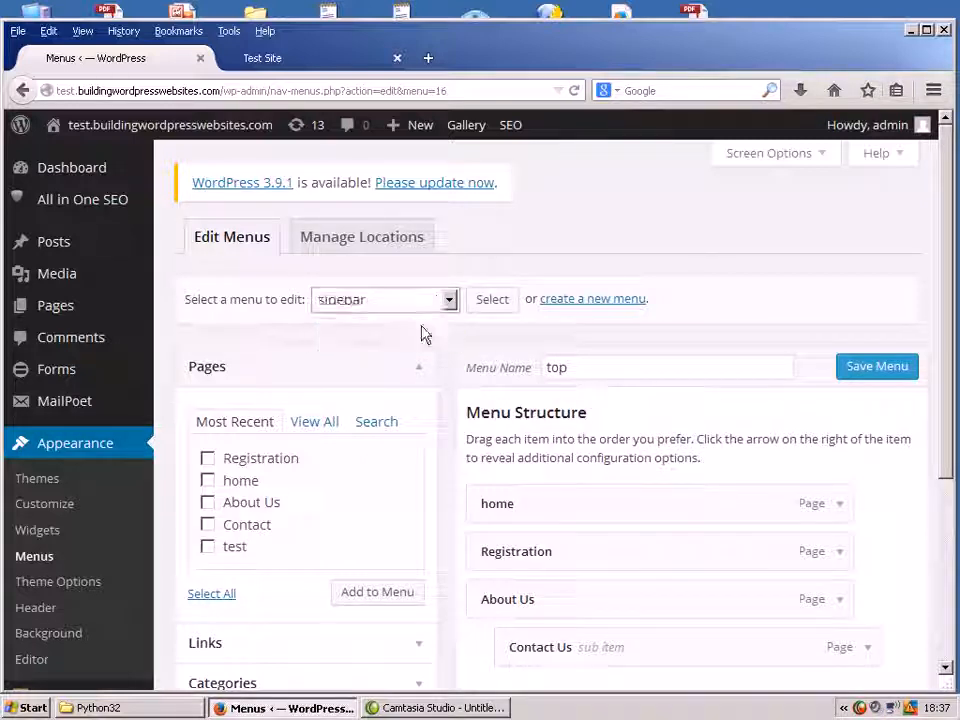
pyautogui.click(487, 304)
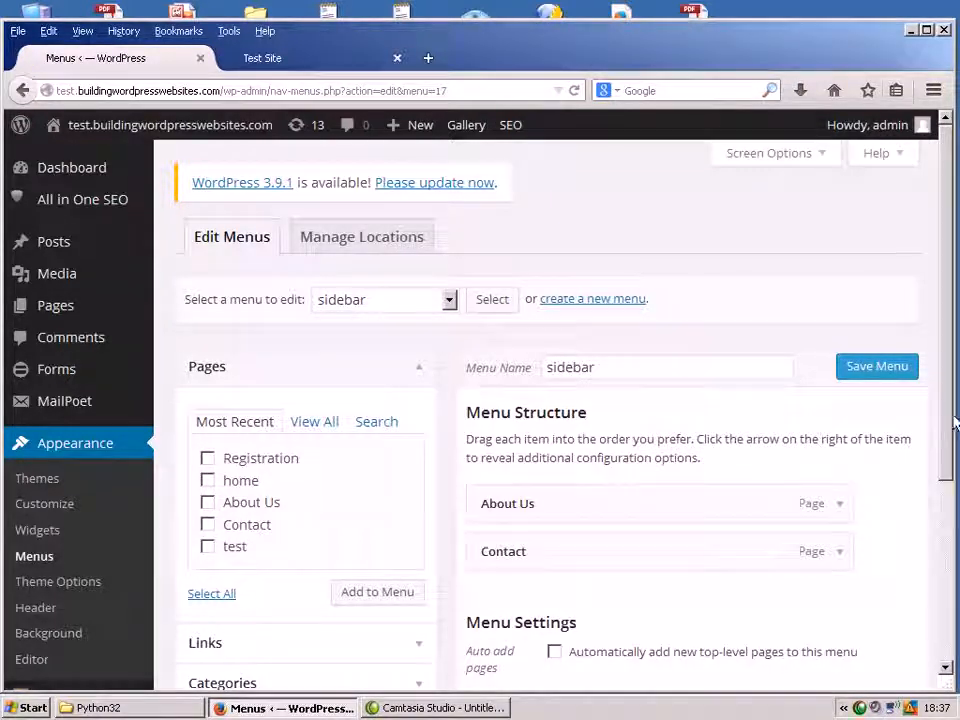
pyautogui.scroll(-1, 946, 427)
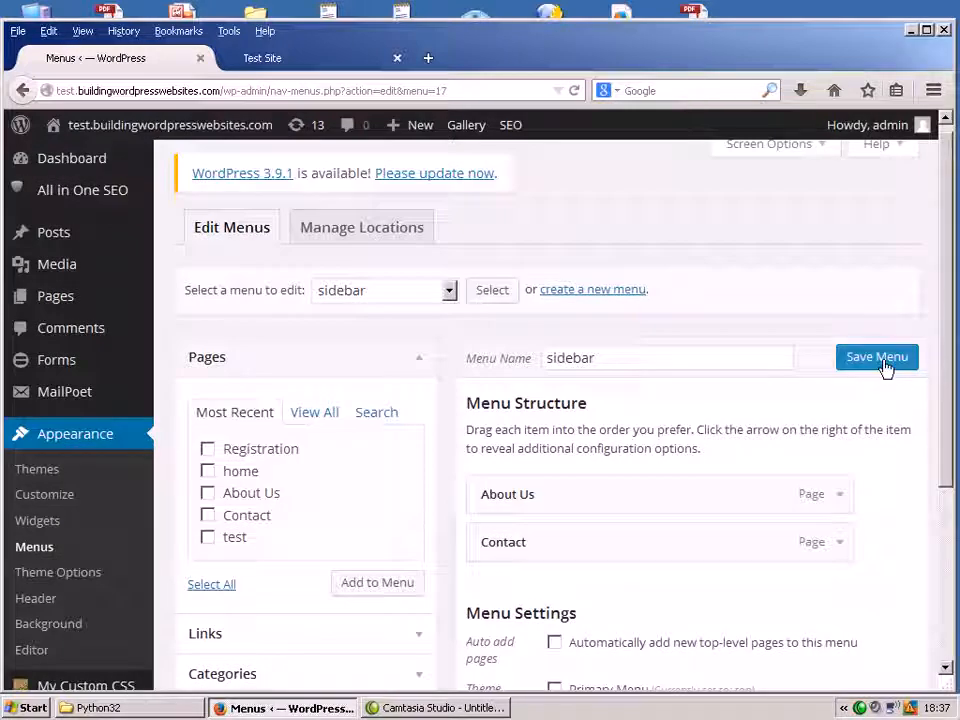
pyautogui.scroll(-2, 943, 450)
pyautogui.scroll(2, 943, 484)
pyautogui.scroll(-3, 945, 395)
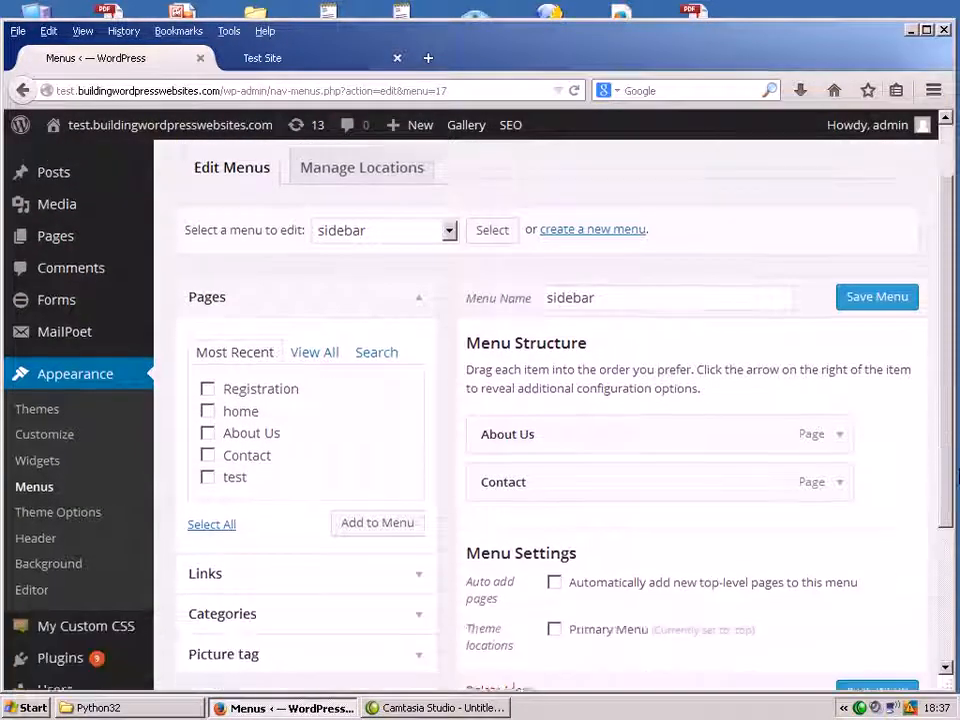